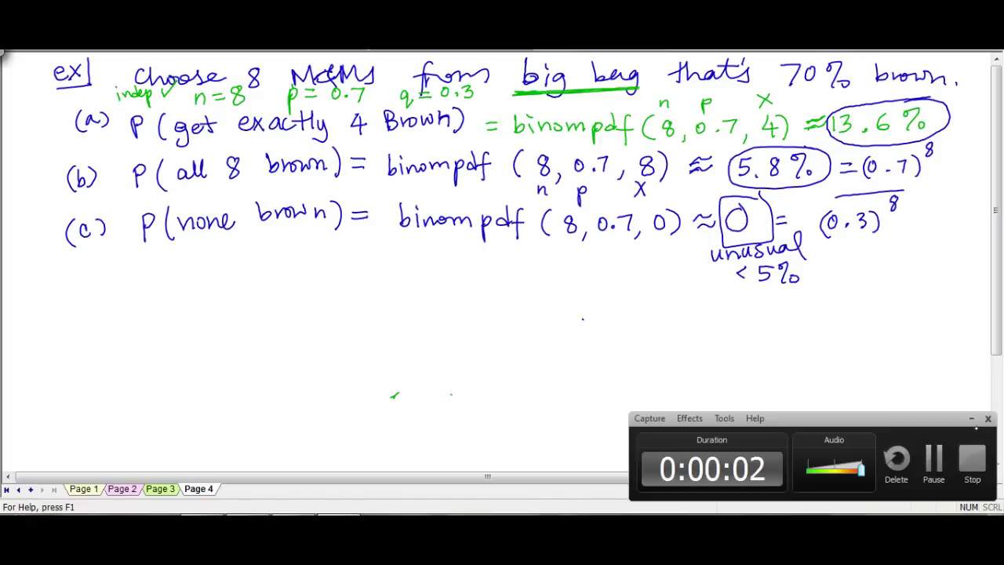
# - Draw a divider below the M&M example and write 'Mean of binomial = np' and 'Variance = npq'
pyautogui.click(971, 419)
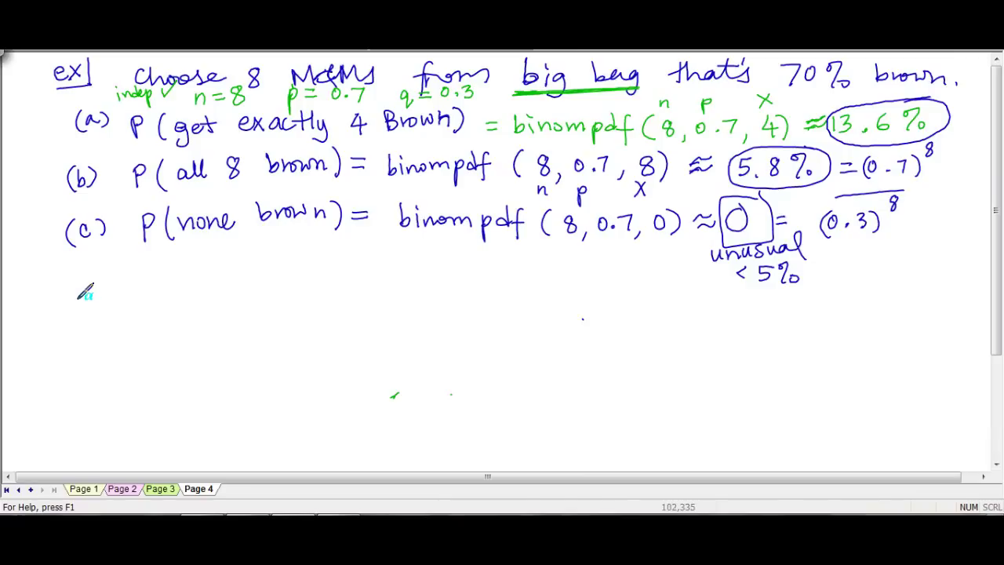
pyautogui.moveTo(75, 301); pyautogui.dragTo(135, 309)
pyautogui.moveTo(20, 273)
pyautogui.mouseDown()
pyautogui.moveTo(315, 254)
pyautogui.moveTo(620, 259)
pyautogui.moveTo(697, 248)
pyautogui.moveTo(696, 275)
pyautogui.moveTo(768, 288)
pyautogui.moveTo(982, 298)
pyautogui.mouseUp()
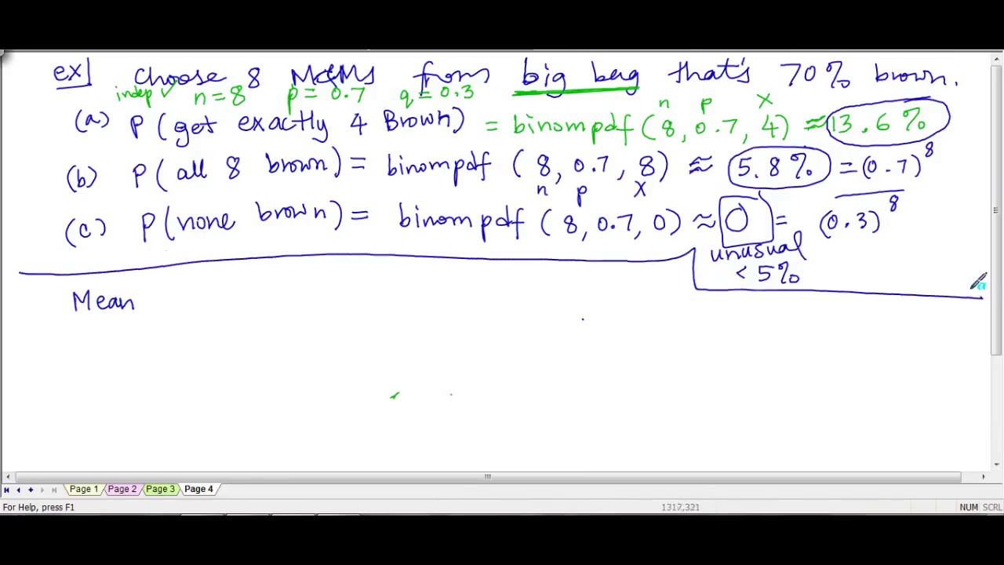
pyautogui.moveTo(166, 294)
pyautogui.mouseDown()
pyautogui.moveTo(168, 284)
pyautogui.moveTo(191, 283)
pyautogui.moveTo(223, 294)
pyautogui.mouseUp()
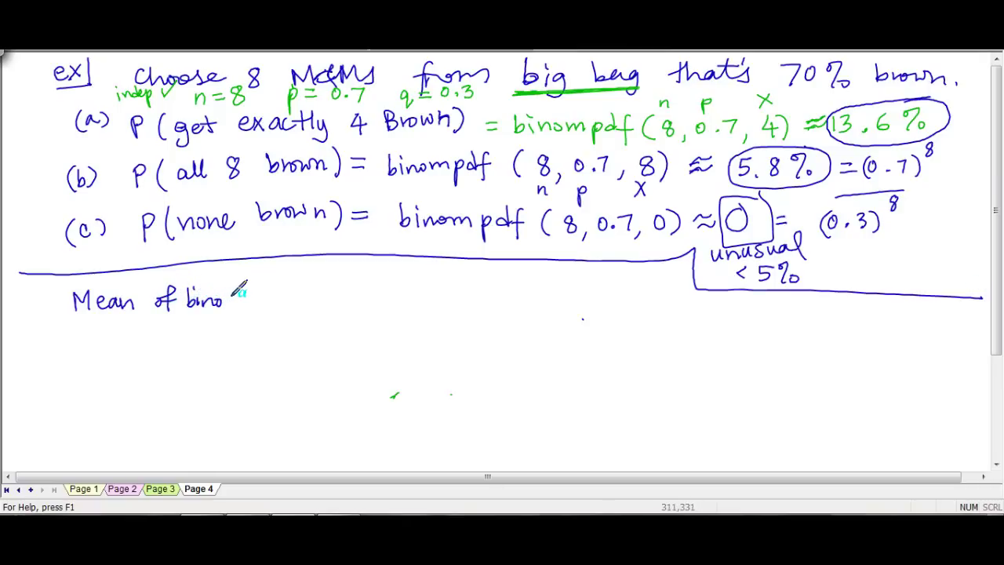
pyautogui.moveTo(227, 298)
pyautogui.mouseDown()
pyautogui.moveTo(325, 291)
pyautogui.moveTo(317, 312)
pyautogui.moveTo(320, 301)
pyautogui.mouseUp()
pyautogui.moveTo(400, 281)
pyautogui.mouseDown()
pyautogui.moveTo(491, 285)
pyautogui.moveTo(422, 293)
pyautogui.moveTo(445, 276)
pyautogui.moveTo(418, 280)
pyautogui.moveTo(433, 293)
pyautogui.moveTo(444, 282)
pyautogui.moveTo(541, 286)
pyautogui.moveTo(535, 294)
pyautogui.moveTo(577, 299)
pyautogui.moveTo(593, 277)
pyautogui.mouseUp()
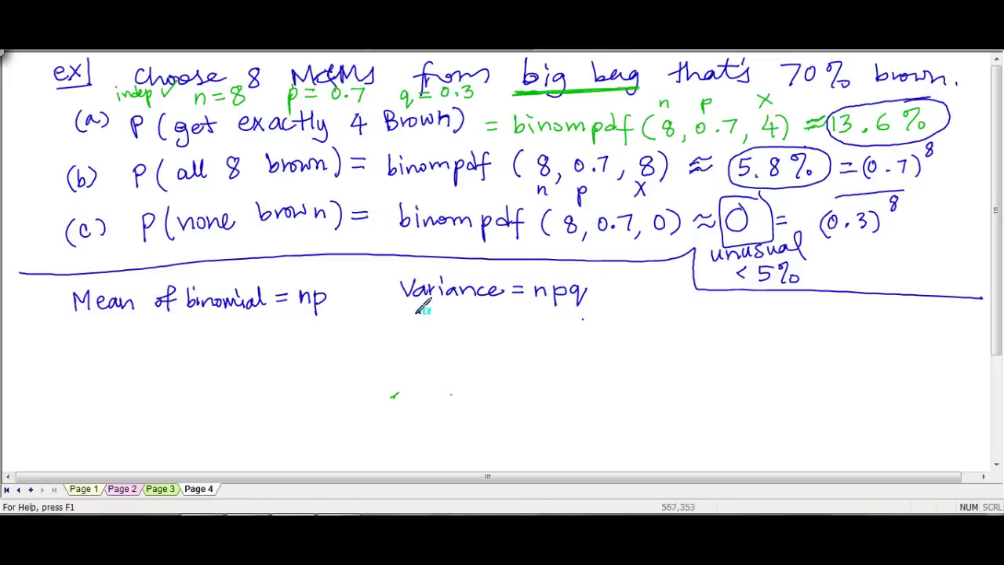
# - Write 'Standard Deviation = √npq = √np(1-p)' and start a new example 'ex n=8 p=0.7'
pyautogui.moveTo(411, 315)
pyautogui.mouseDown()
pyautogui.moveTo(458, 326)
pyautogui.moveTo(440, 311)
pyautogui.moveTo(436, 323)
pyautogui.moveTo(461, 320)
pyautogui.moveTo(465, 334)
pyautogui.moveTo(494, 319)
pyautogui.moveTo(504, 330)
pyautogui.moveTo(499, 321)
pyautogui.moveTo(522, 320)
pyautogui.moveTo(543, 331)
pyautogui.moveTo(568, 316)
pyautogui.moveTo(655, 324)
pyautogui.mouseUp()
pyautogui.moveTo(643, 318); pyautogui.dragTo(656, 319)
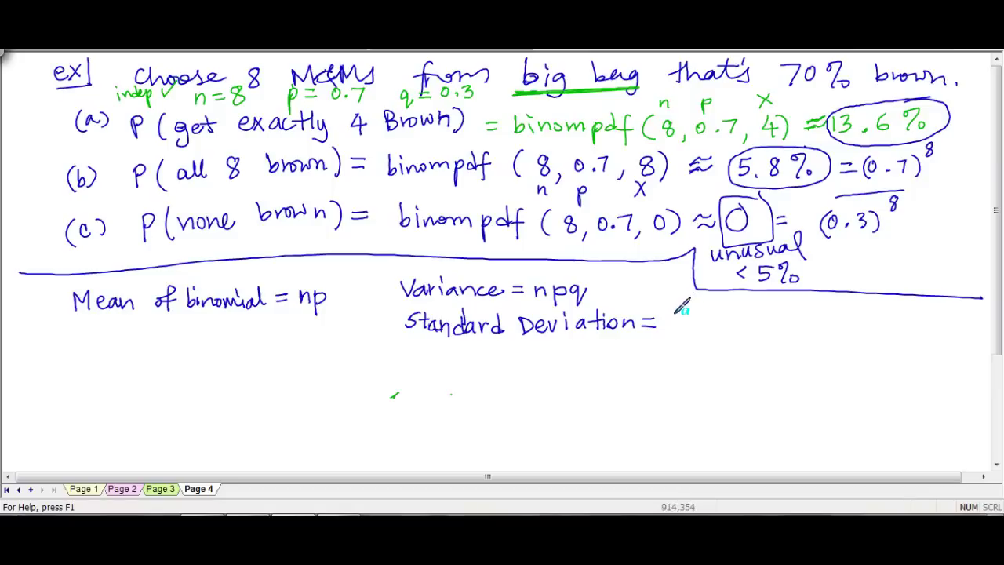
pyautogui.moveTo(671, 318)
pyautogui.mouseDown()
pyautogui.moveTo(746, 304)
pyautogui.moveTo(695, 319)
pyautogui.moveTo(710, 317)
pyautogui.moveTo(706, 335)
pyautogui.moveTo(728, 319)
pyautogui.moveTo(725, 340)
pyautogui.moveTo(731, 321)
pyautogui.moveTo(788, 329)
pyautogui.moveTo(793, 301)
pyautogui.moveTo(873, 308)
pyautogui.mouseUp()
pyautogui.moveTo(800, 312)
pyautogui.mouseDown()
pyautogui.moveTo(825, 339)
pyautogui.moveTo(854, 332)
pyautogui.mouseUp()
pyautogui.moveTo(861, 324); pyautogui.dragTo(877, 339)
pyautogui.moveTo(877, 318)
pyautogui.mouseDown()
pyautogui.moveTo(896, 334)
pyautogui.moveTo(898, 322)
pyautogui.moveTo(876, 311)
pyautogui.moveTo(904, 311)
pyautogui.mouseUp()
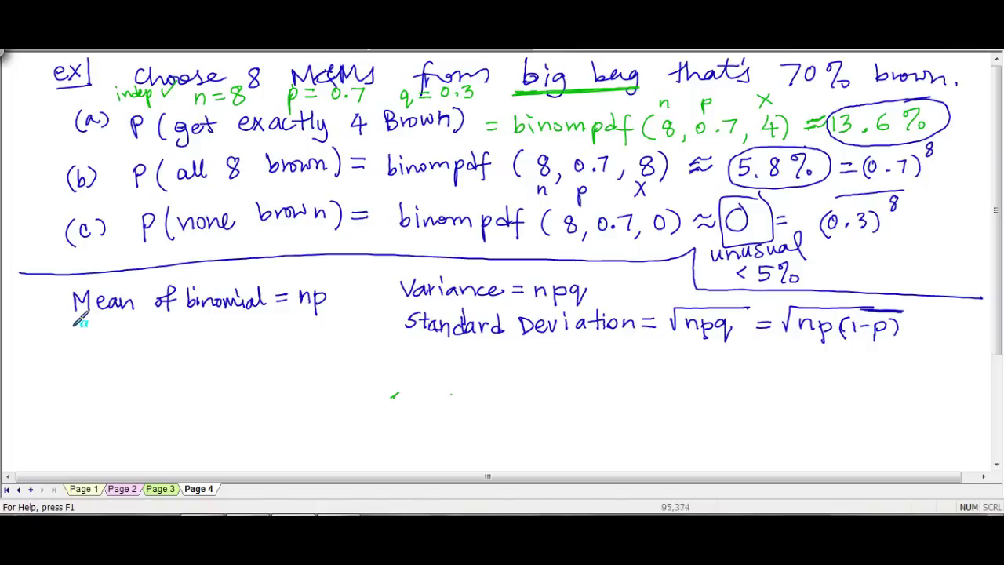
pyautogui.moveTo(44, 350)
pyautogui.mouseDown()
pyautogui.moveTo(67, 349)
pyautogui.moveTo(69, 361)
pyautogui.moveTo(170, 349)
pyautogui.moveTo(263, 355)
pyautogui.moveTo(254, 371)
pyautogui.mouseUp()
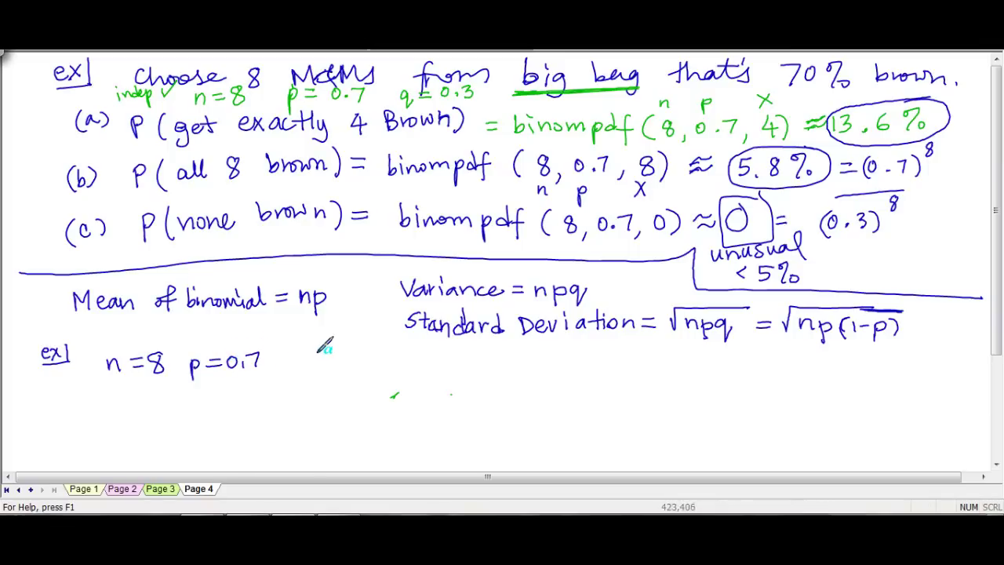
# - Add q=0.3 to the example and write 'Mean = np = 8(0.7) = 5.6'
pyautogui.moveTo(323, 354); pyautogui.dragTo(378, 363)
pyautogui.moveTo(87, 407)
pyautogui.mouseDown()
pyautogui.moveTo(173, 395)
pyautogui.moveTo(193, 395)
pyautogui.moveTo(196, 406)
pyautogui.moveTo(206, 395)
pyautogui.moveTo(241, 397)
pyautogui.moveTo(262, 385)
pyautogui.moveTo(268, 398)
pyautogui.moveTo(298, 400)
pyautogui.mouseUp()
pyautogui.moveTo(207, 425); pyautogui.dragTo(218, 423)
pyautogui.moveTo(206, 430); pyautogui.dragTo(267, 429)
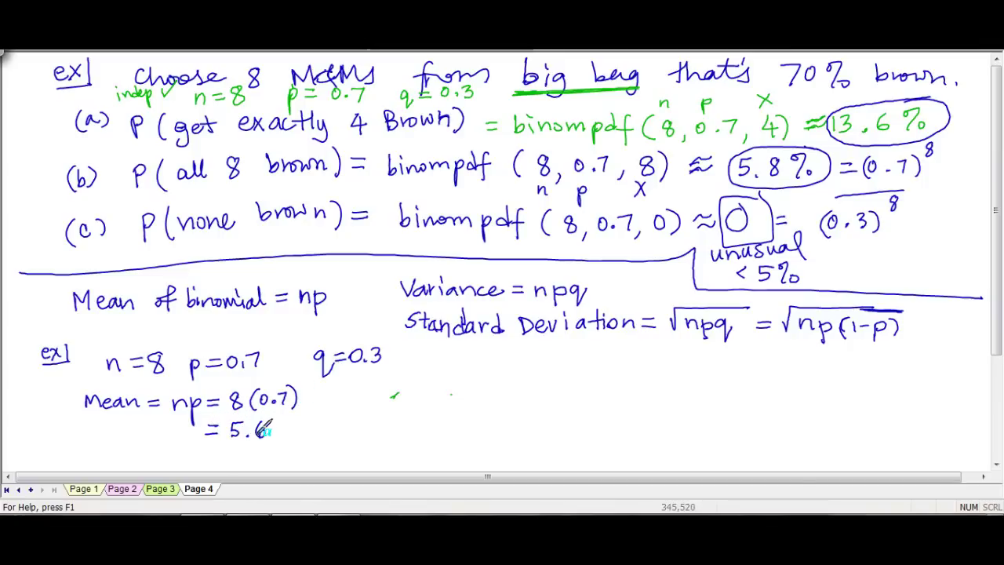
pyautogui.hotkey('alt', 'Tab')
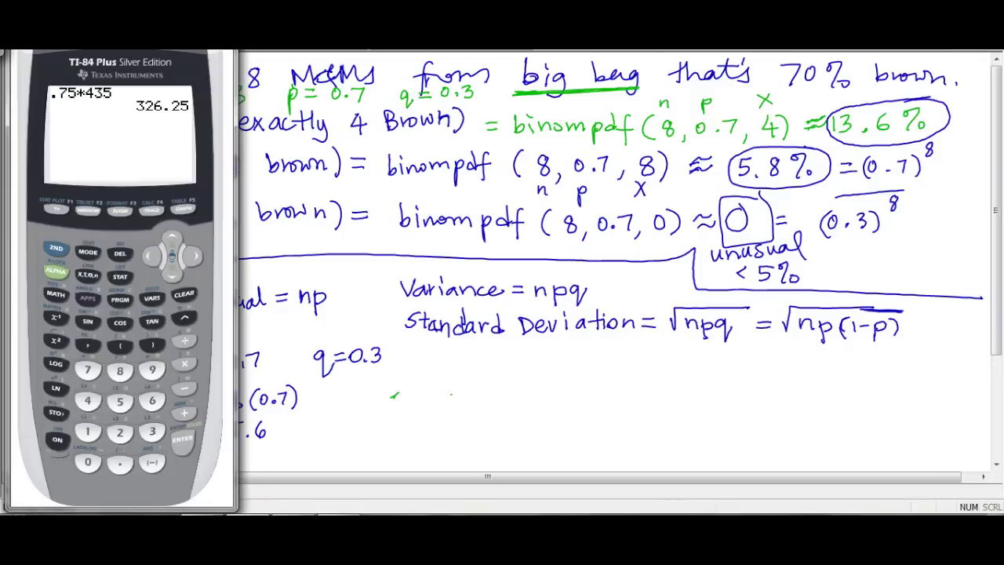
# - Compute 8*.7 = 5.6 on the TI-84 to confirm the mean, then return to the notes
pyautogui.write('88*.7')
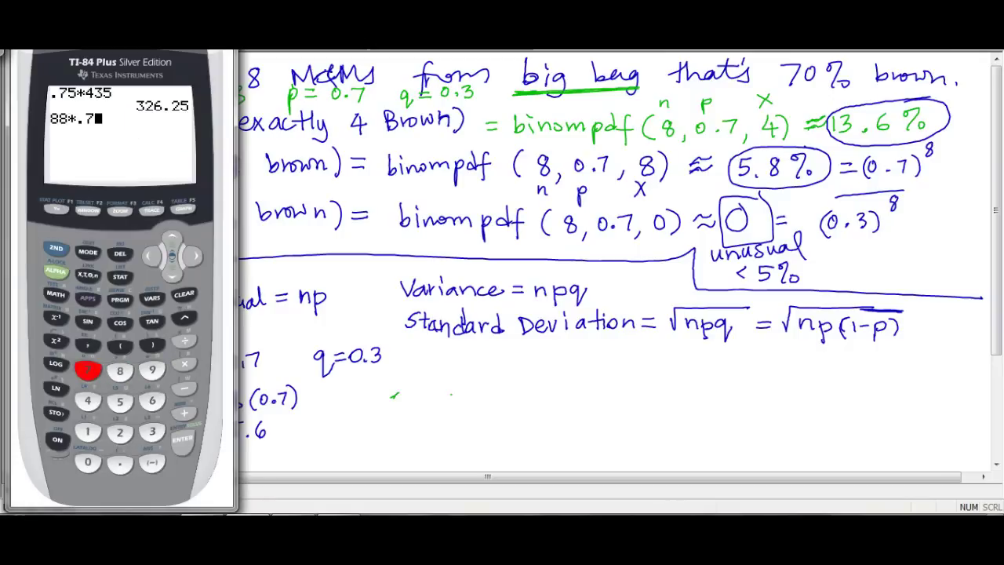
pyautogui.press('Escape')
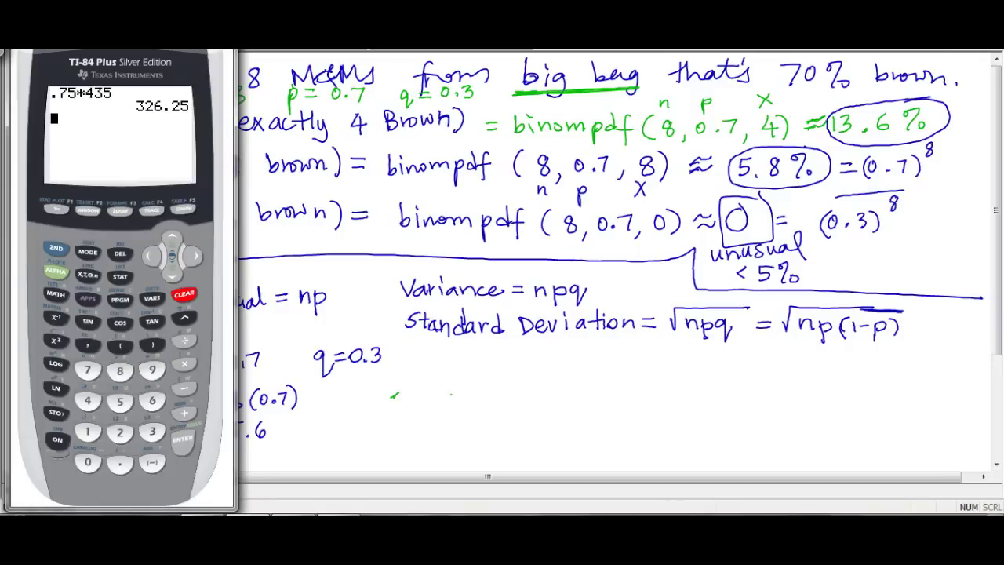
pyautogui.write('8*.7')
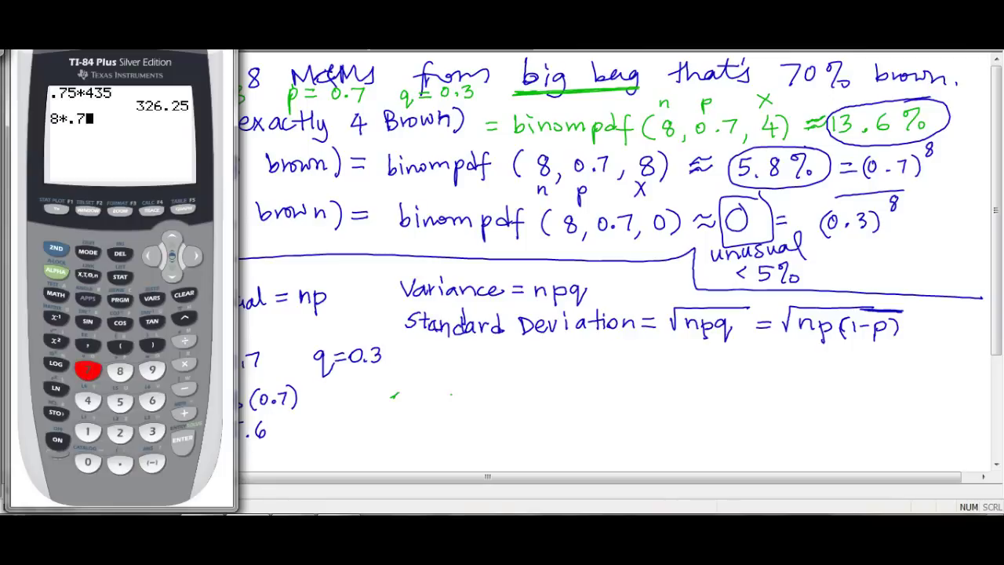
pyautogui.press('Return')
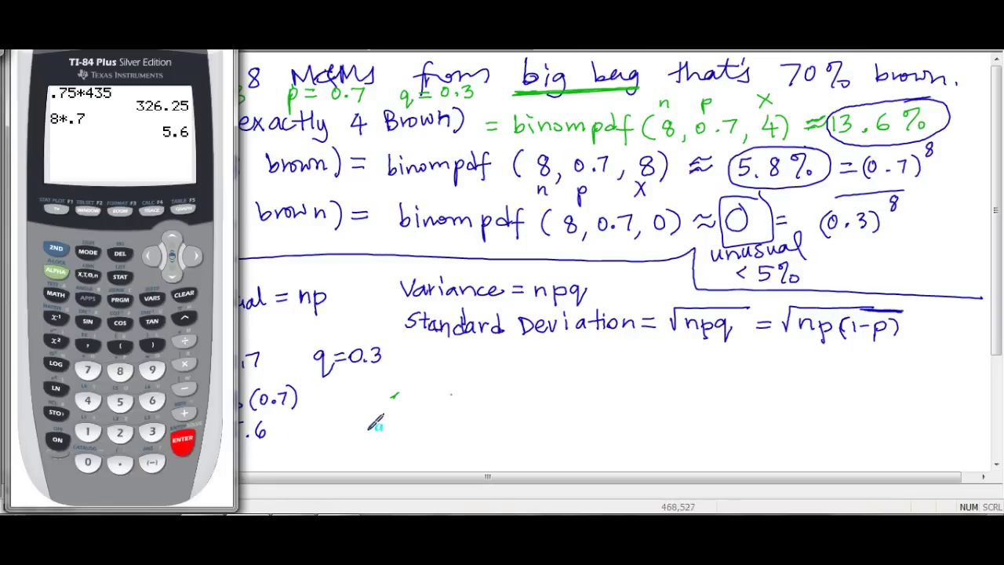
pyautogui.click(393, 396)
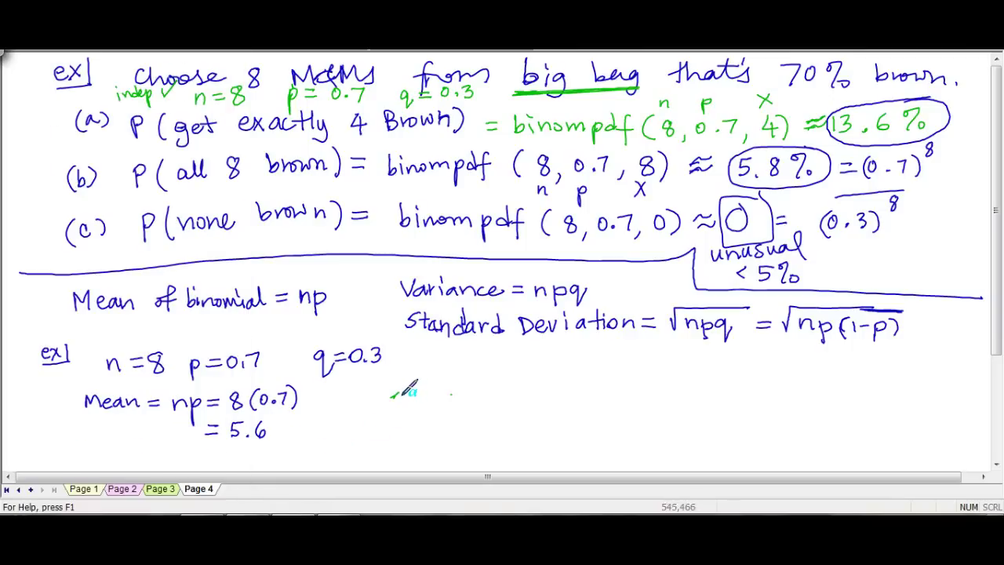
# - Write 'Std Dev = √npq = √8(0.7)(0.3) =' beside the mean of 5.6
pyautogui.moveTo(392, 396)
pyautogui.mouseDown()
pyautogui.moveTo(448, 399)
pyautogui.moveTo(440, 396)
pyautogui.moveTo(437, 411)
pyautogui.moveTo(436, 399)
pyautogui.moveTo(473, 398)
pyautogui.moveTo(422, 424)
pyautogui.moveTo(515, 392)
pyautogui.moveTo(571, 387)
pyautogui.mouseUp()
pyautogui.moveTo(521, 409); pyautogui.dragTo(547, 408)
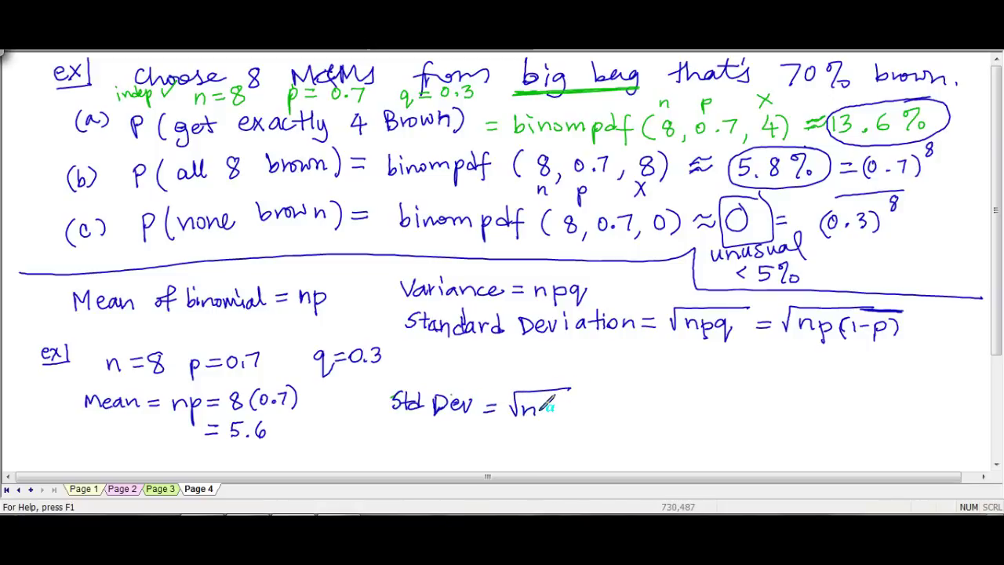
pyautogui.moveTo(543, 402)
pyautogui.mouseDown()
pyautogui.moveTo(566, 407)
pyautogui.moveTo(566, 422)
pyautogui.moveTo(612, 402)
pyautogui.mouseUp()
pyautogui.moveTo(599, 413)
pyautogui.mouseDown()
pyautogui.moveTo(634, 390)
pyautogui.moveTo(739, 382)
pyautogui.mouseUp()
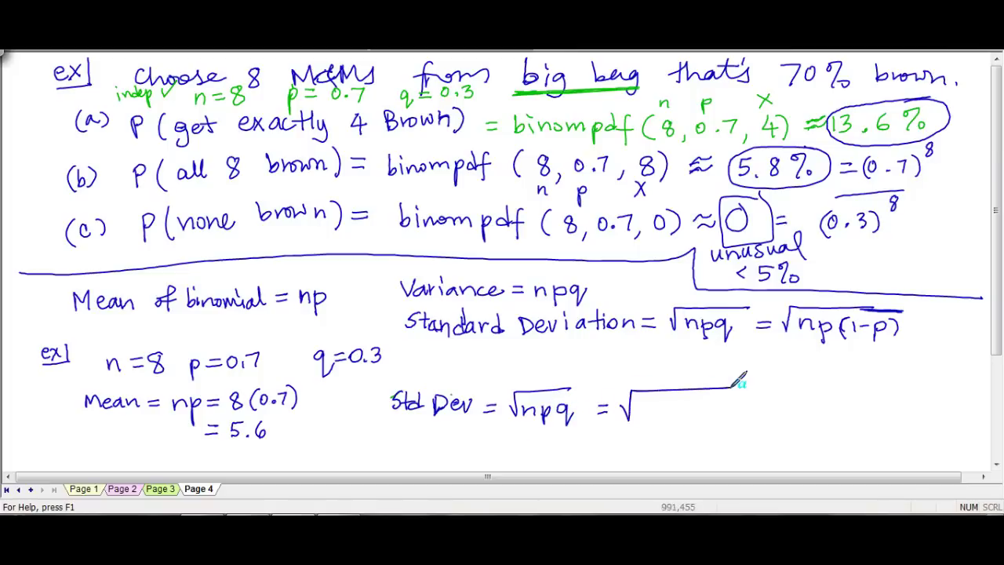
pyautogui.moveTo(650, 398)
pyautogui.mouseDown()
pyautogui.moveTo(662, 417)
pyautogui.moveTo(688, 405)
pyautogui.moveTo(712, 417)
pyautogui.moveTo(735, 404)
pyautogui.moveTo(769, 403)
pyautogui.mouseUp()
pyautogui.moveTo(604, 434); pyautogui.dragTo(617, 438)
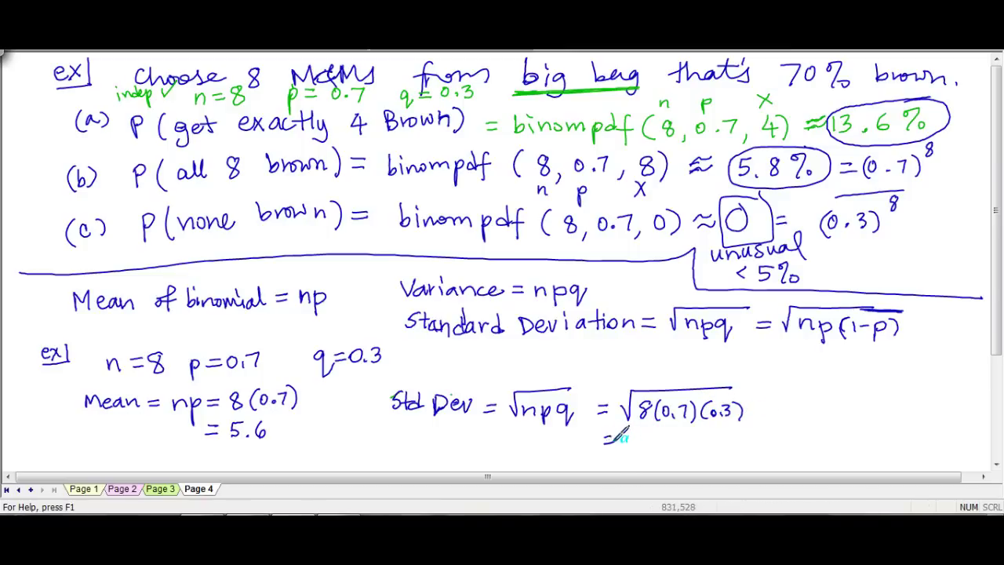
pyautogui.moveTo(767, 409); pyautogui.dragTo(782, 413)
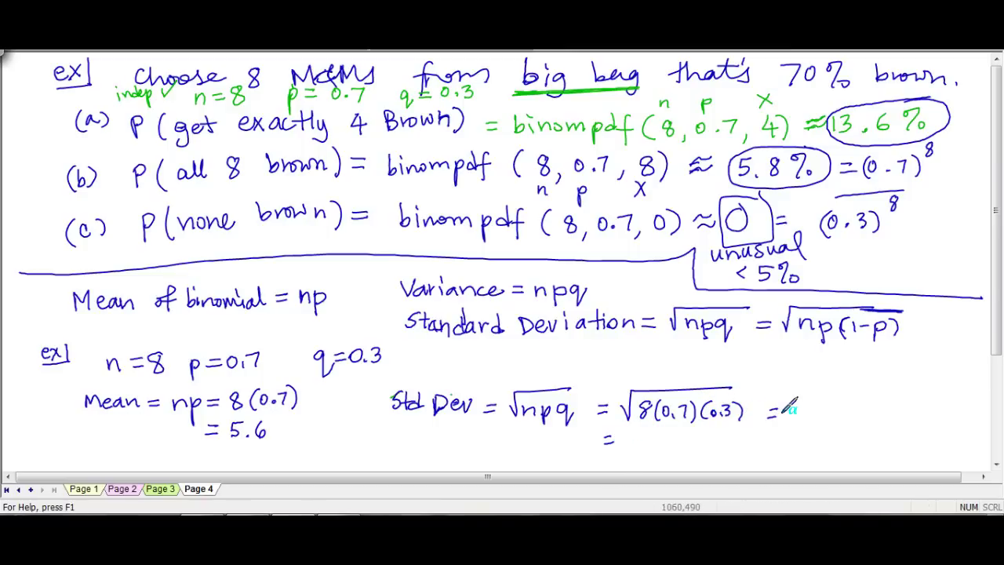
pyautogui.hotkey('alt', 'Tab')
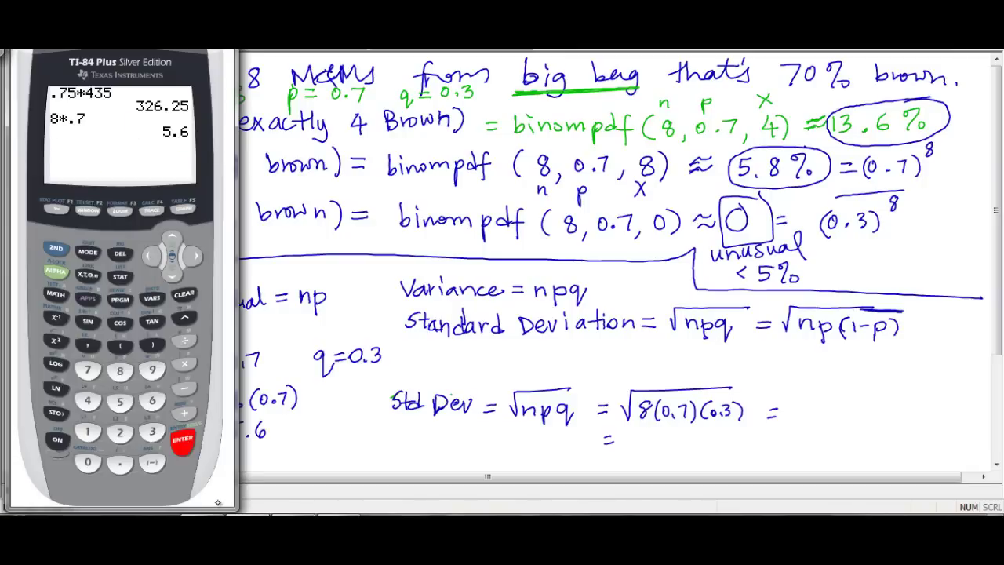
# - On the TI-84, multiply 5.6 by .3 to get 1.68, then take √1.68 ≈ 1.296
pyautogui.click(185, 363)
pyautogui.click(120, 463)
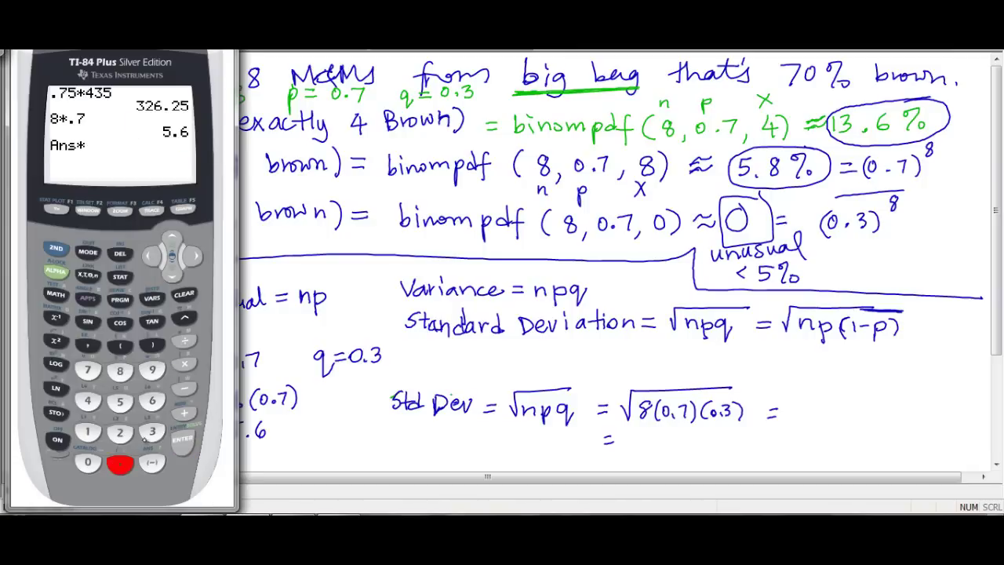
pyautogui.click(152, 432)
pyautogui.click(180, 442)
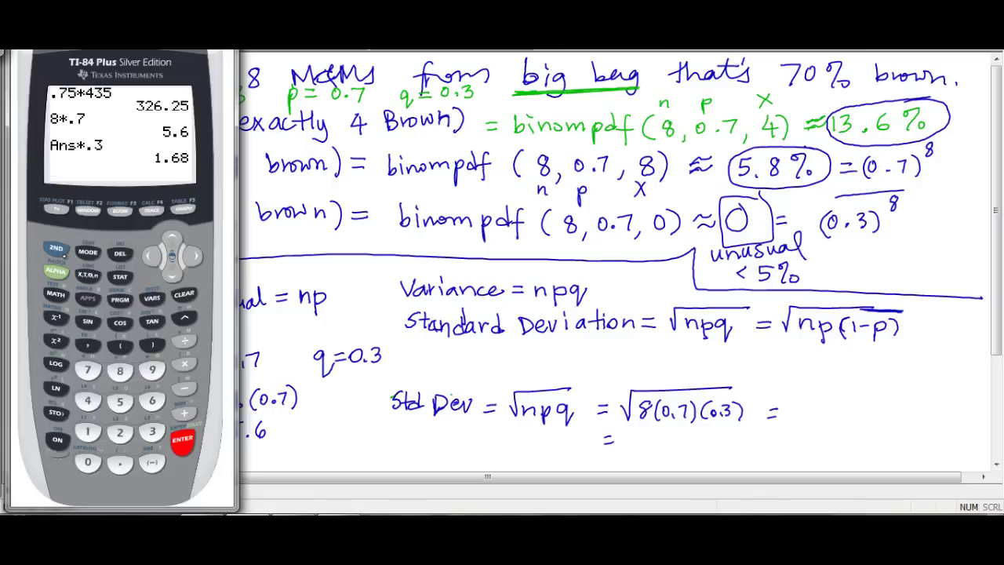
pyautogui.click(57, 248)
pyautogui.click(56, 341)
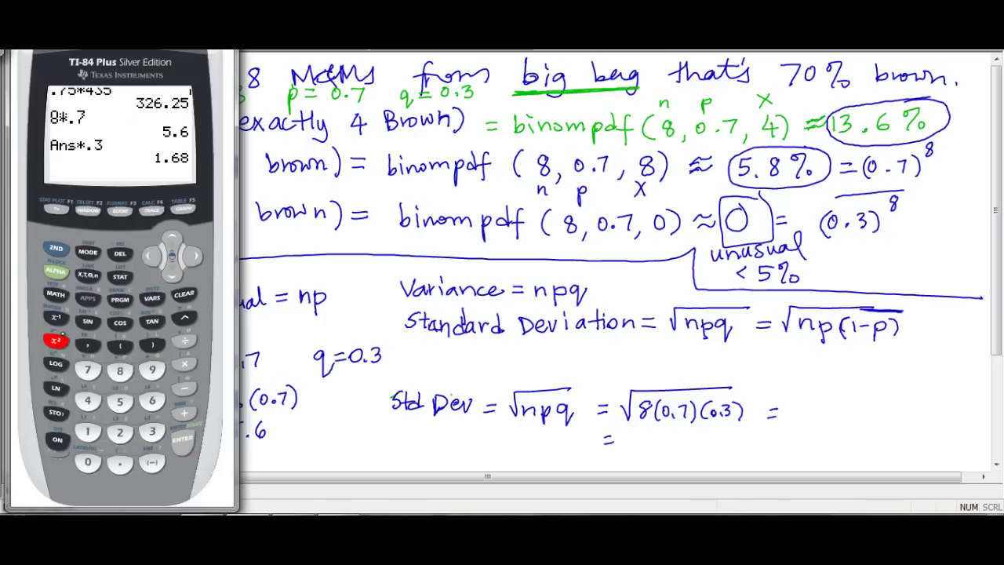
pyautogui.click(59, 247)
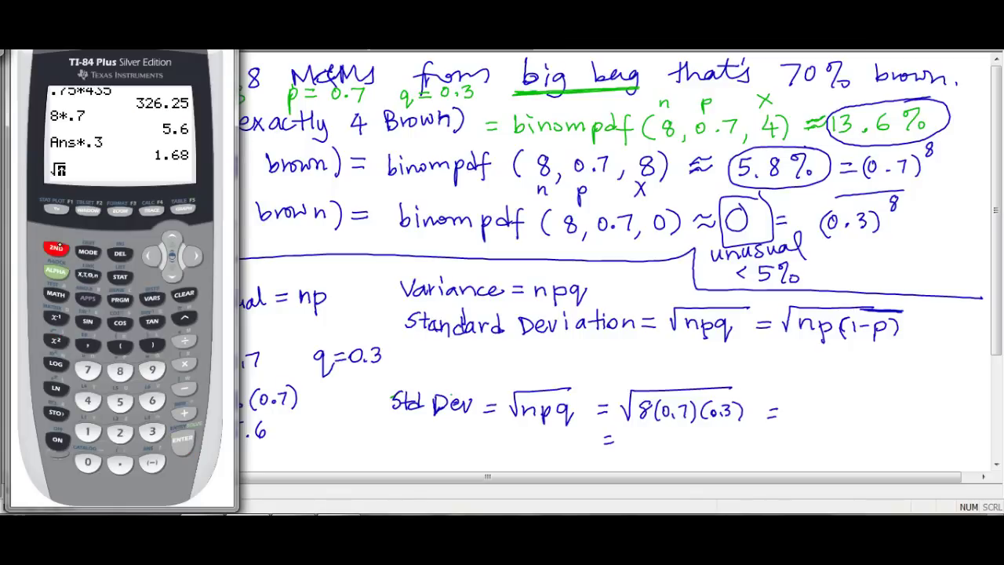
pyautogui.click(154, 462)
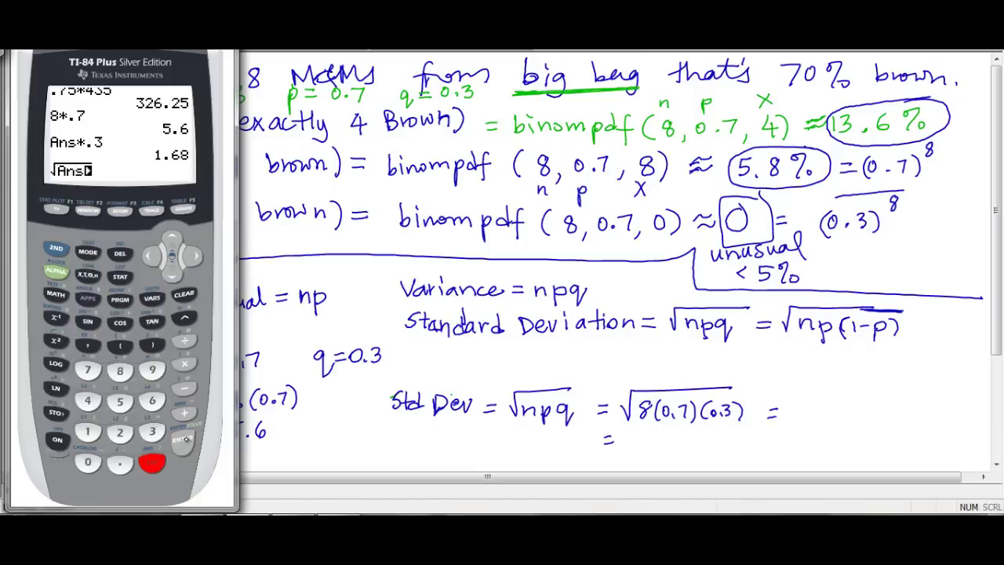
pyautogui.click(183, 441)
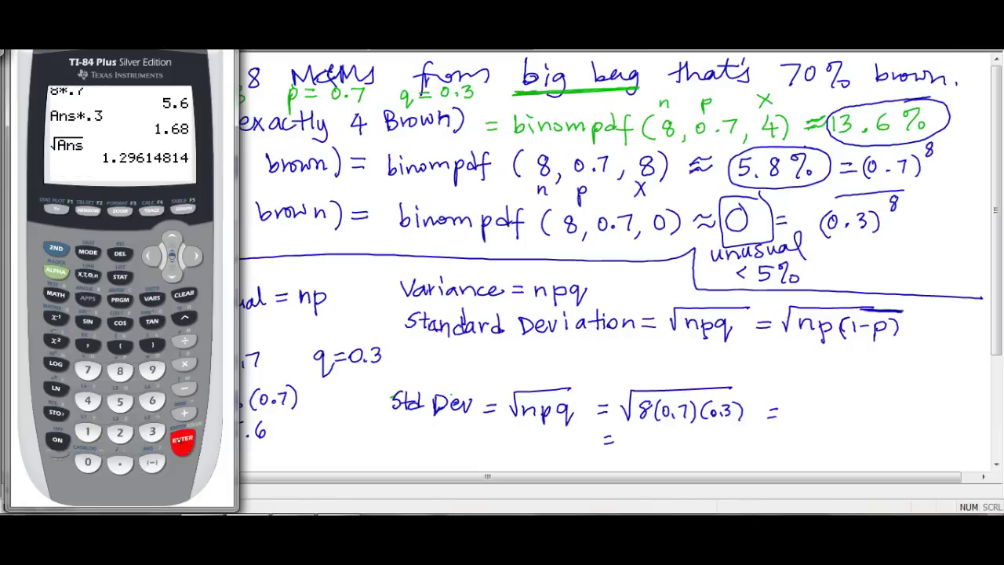
# - Write ≈ 1.3 as the standard deviation after √8(0.7)(0.3)
pyautogui.click(788, 402)
pyautogui.moveTo(772, 408)
pyautogui.mouseDown()
pyautogui.moveTo(805, 420)
pyautogui.moveTo(828, 411)
pyautogui.moveTo(820, 421)
pyautogui.mouseUp()
pyautogui.click(813, 419)
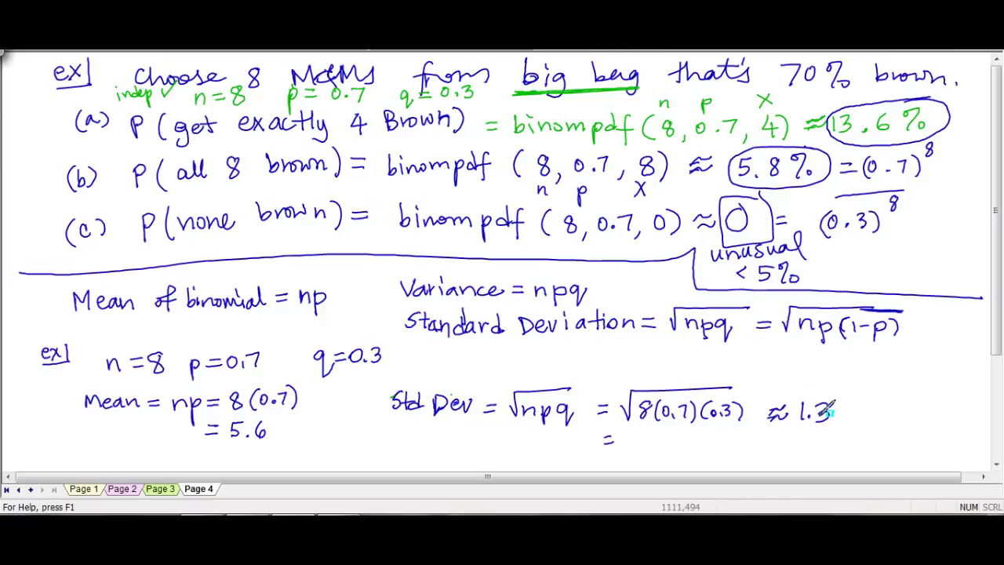
# - Erase the stray equals sign and write 'On average expect 5.6 Brown M&Ms w/ SD of 1.3'
pyautogui.moveTo(612, 443); pyautogui.dragTo(606, 437)
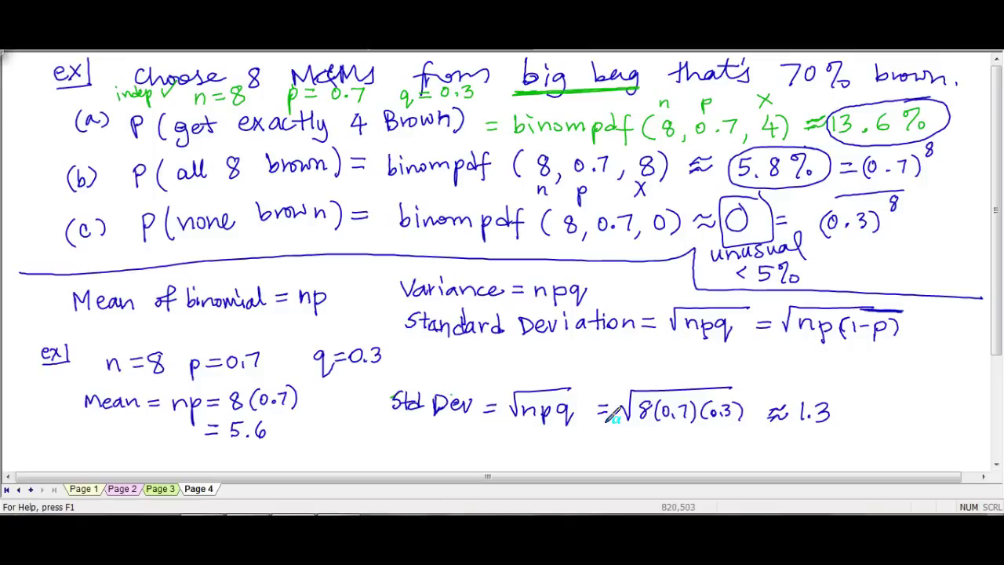
pyautogui.moveTo(125, 445); pyautogui.dragTo(142, 458)
pyautogui.moveTo(174, 453)
pyautogui.mouseDown()
pyautogui.moveTo(209, 452)
pyautogui.moveTo(211, 461)
pyautogui.moveTo(256, 449)
pyautogui.moveTo(289, 458)
pyautogui.moveTo(335, 447)
pyautogui.moveTo(357, 457)
pyautogui.moveTo(376, 454)
pyautogui.moveTo(386, 436)
pyautogui.moveTo(352, 451)
pyautogui.moveTo(463, 453)
pyautogui.mouseUp()
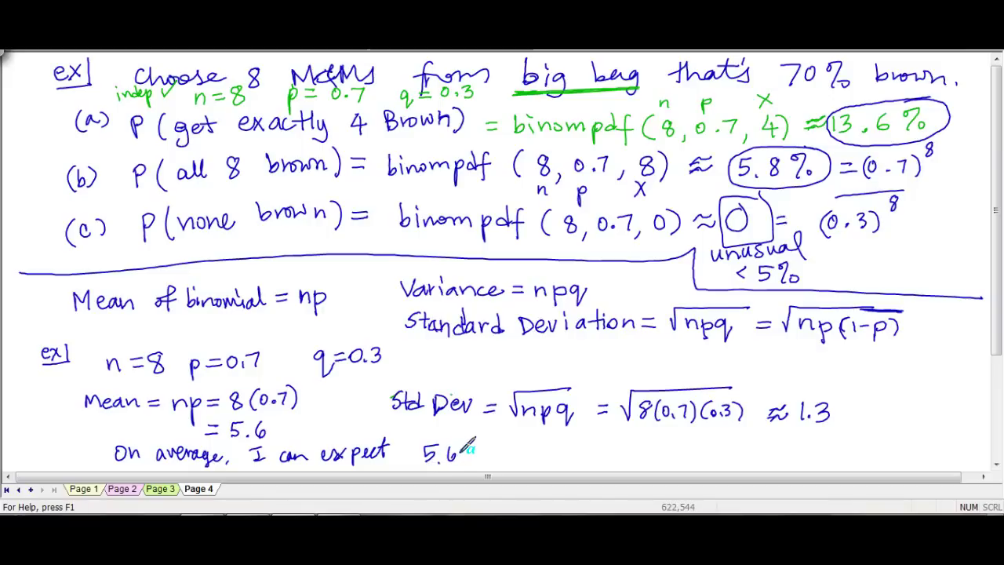
pyautogui.moveTo(301, 414); pyautogui.dragTo(338, 421)
pyautogui.moveTo(866, 422)
pyautogui.mouseDown()
pyautogui.moveTo(870, 410)
pyautogui.moveTo(907, 413)
pyautogui.moveTo(912, 401)
pyautogui.moveTo(922, 415)
pyautogui.mouseUp()
pyautogui.moveTo(482, 438)
pyautogui.mouseDown()
pyautogui.moveTo(511, 454)
pyautogui.moveTo(563, 441)
pyautogui.moveTo(590, 454)
pyautogui.moveTo(594, 441)
pyautogui.moveTo(698, 441)
pyautogui.moveTo(747, 454)
pyautogui.moveTo(788, 439)
pyautogui.moveTo(794, 454)
pyautogui.moveTo(812, 437)
pyautogui.moveTo(808, 449)
pyautogui.mouseUp()
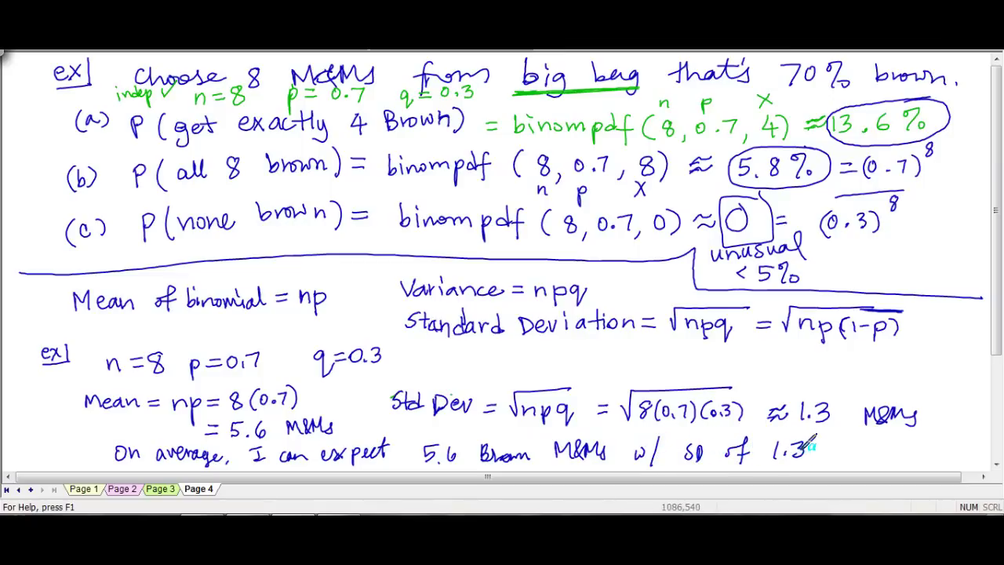
# - Hide the calculator and add a new blank Page 5
pyautogui.hotkey('alt', 'Tab')
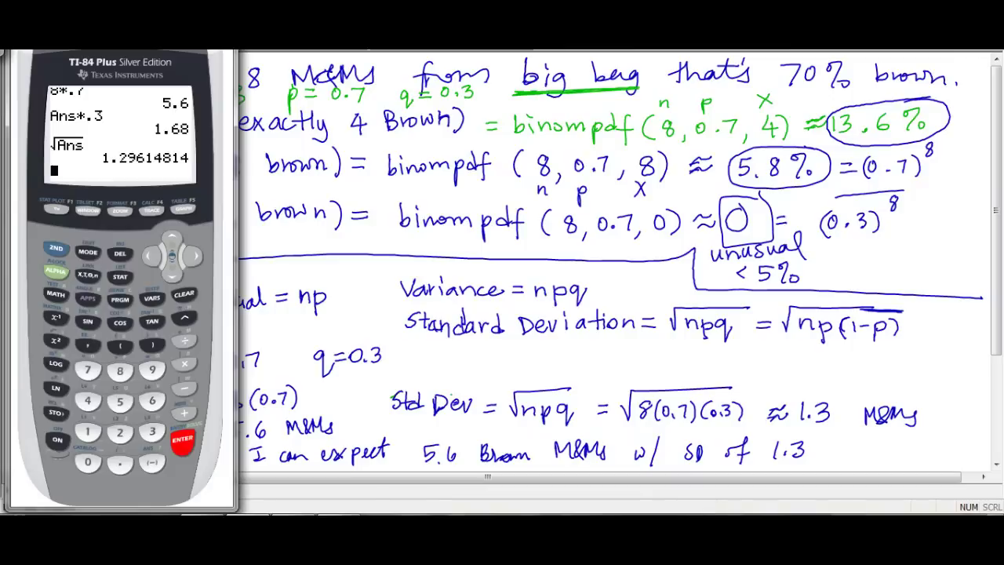
pyautogui.hotkey('alt', 'Tab')
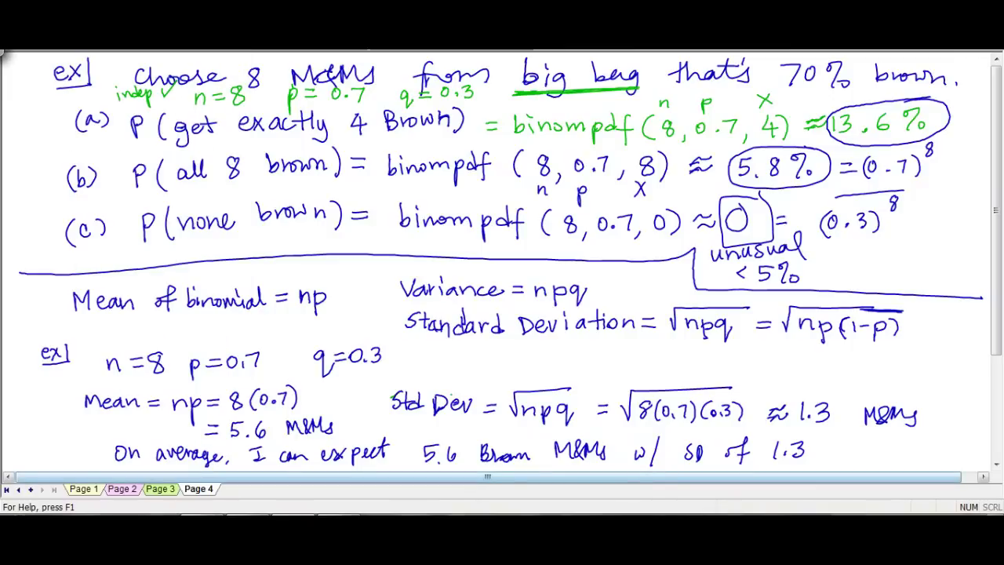
pyautogui.click(30, 488)
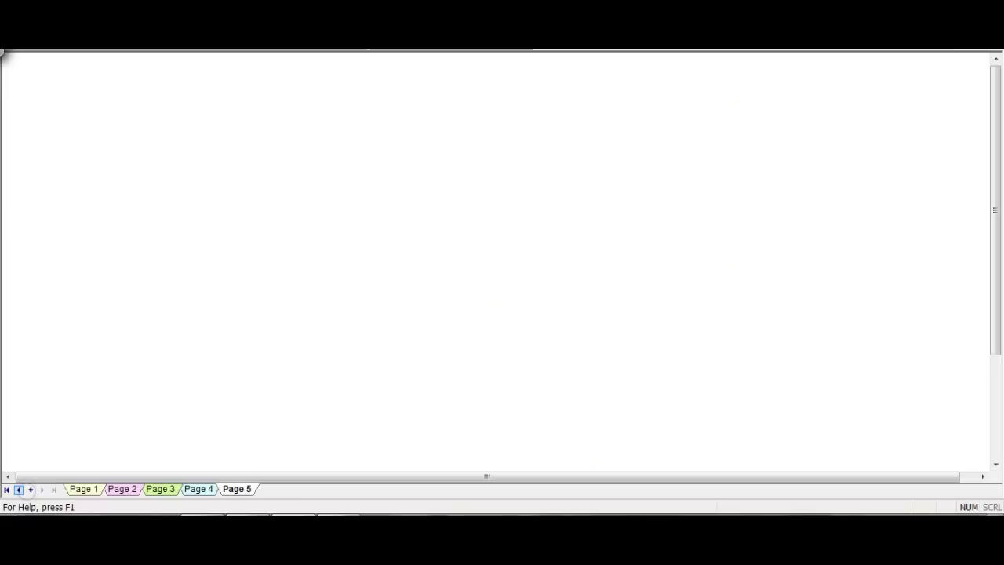
# - Head Page 5 'ex| Green Peas', mark up the pea data on Pages 2–3, then write n = 5
pyautogui.moveTo(49, 69)
pyautogui.mouseDown()
pyautogui.moveTo(166, 80)
pyautogui.moveTo(193, 61)
pyautogui.moveTo(190, 76)
pyautogui.moveTo(224, 78)
pyautogui.mouseUp()
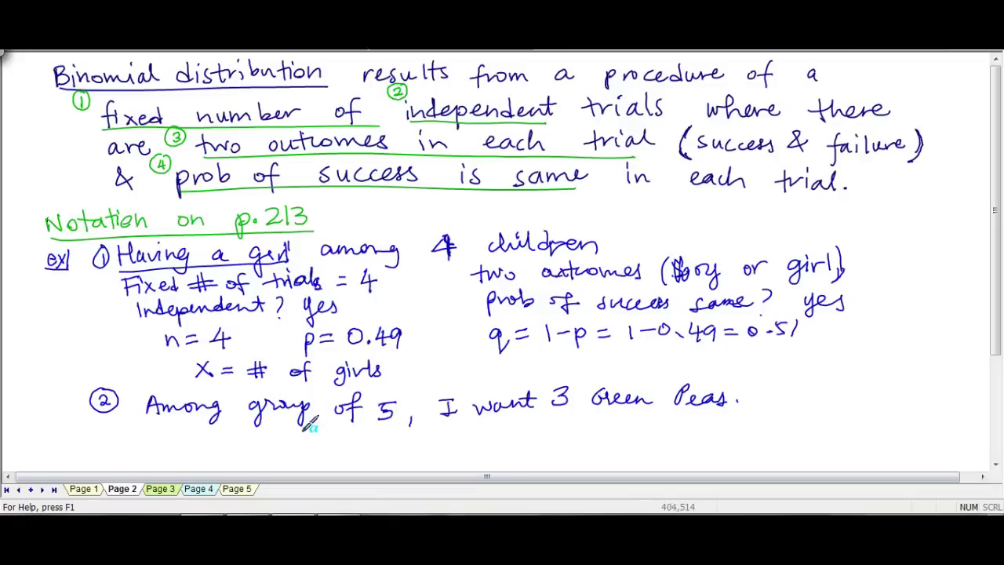
pyautogui.moveTo(149, 429)
pyautogui.mouseDown()
pyautogui.moveTo(518, 428)
pyautogui.moveTo(751, 424)
pyautogui.mouseUp()
pyautogui.press('pagedown')
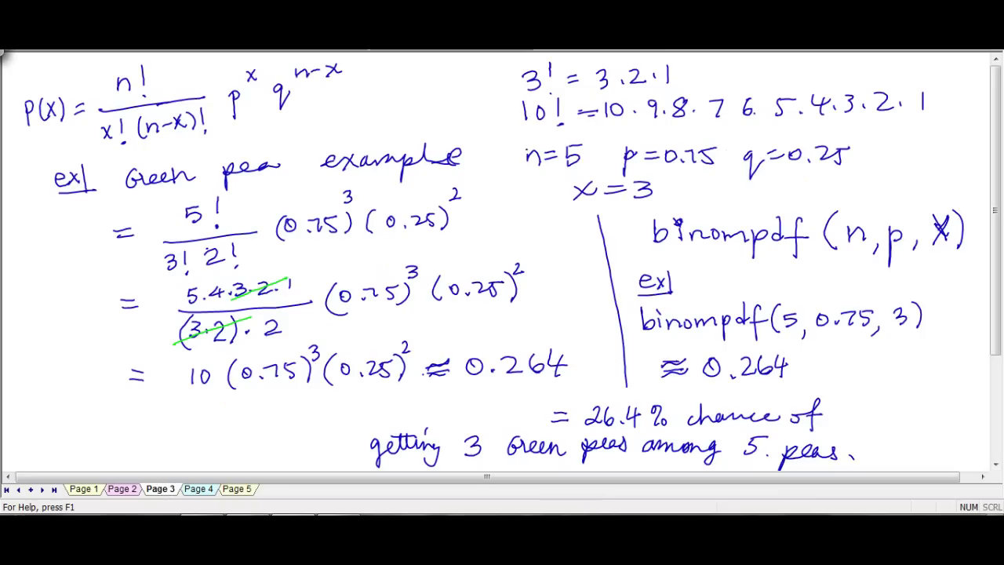
pyautogui.moveTo(660, 137)
pyautogui.mouseDown()
pyautogui.moveTo(550, 136)
pyautogui.moveTo(528, 196)
pyautogui.moveTo(652, 202)
pyautogui.moveTo(782, 187)
pyautogui.moveTo(881, 152)
pyautogui.moveTo(794, 139)
pyautogui.moveTo(567, 143)
pyautogui.mouseUp()
pyautogui.click(237, 488)
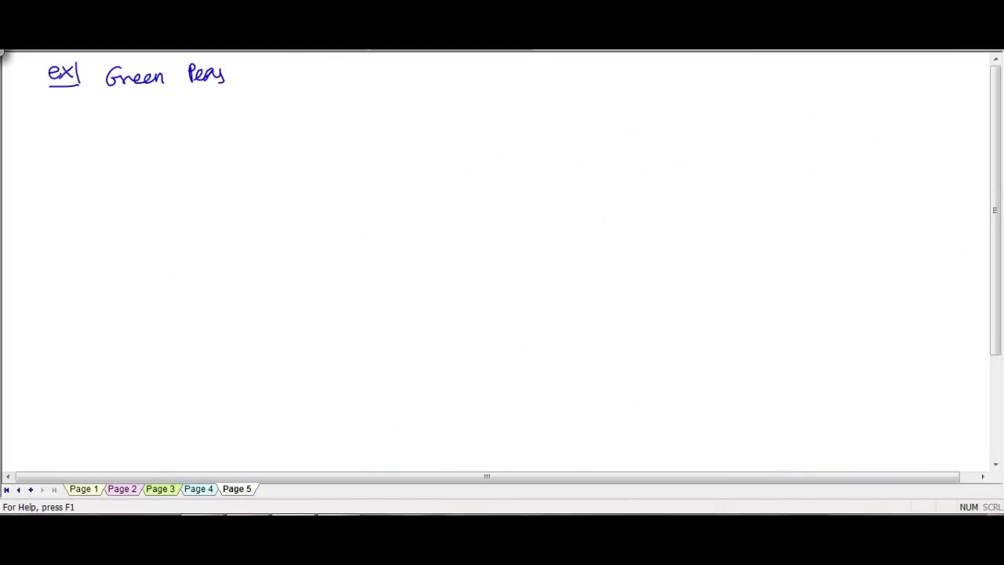
pyautogui.moveTo(295, 66)
pyautogui.mouseDown()
pyautogui.moveTo(362, 85)
pyautogui.moveTo(377, 68)
pyautogui.moveTo(437, 74)
pyautogui.moveTo(446, 60)
pyautogui.moveTo(480, 79)
pyautogui.moveTo(491, 66)
pyautogui.moveTo(518, 76)
pyautogui.moveTo(558, 66)
pyautogui.mouseUp()
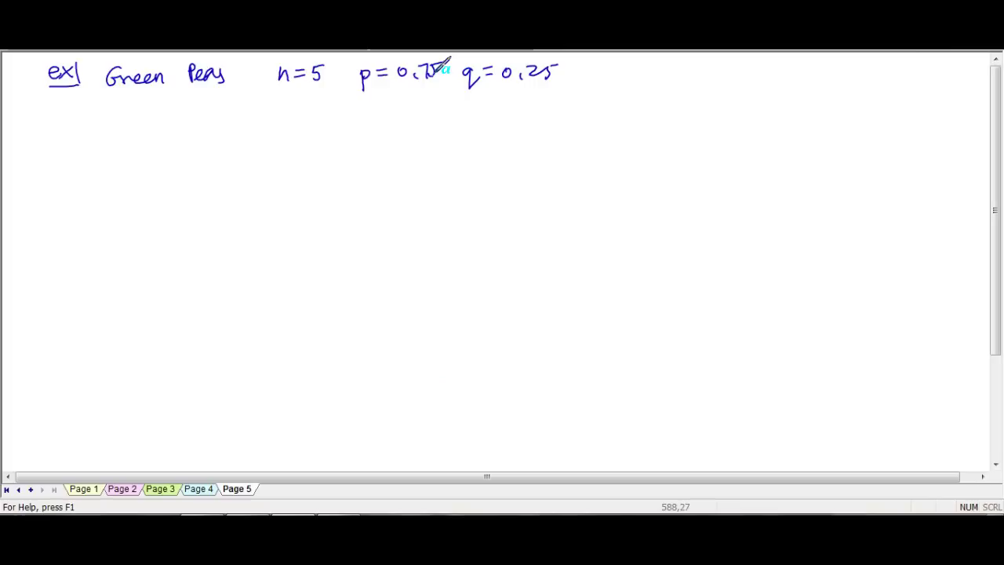
# - Write μ = np = 5(0.75) = 3.75 green peas and begin σ = √5(0.75)(0.25)
pyautogui.moveTo(132, 99)
pyautogui.mouseDown()
pyautogui.moveTo(131, 123)
pyautogui.moveTo(144, 100)
pyautogui.moveTo(159, 105)
pyautogui.mouseUp()
pyautogui.moveTo(150, 111)
pyautogui.mouseDown()
pyautogui.moveTo(198, 113)
pyautogui.moveTo(182, 106)
pyautogui.moveTo(222, 103)
pyautogui.mouseUp()
pyautogui.moveTo(210, 109)
pyautogui.mouseDown()
pyautogui.moveTo(251, 114)
pyautogui.moveTo(264, 102)
pyautogui.moveTo(311, 113)
pyautogui.moveTo(336, 100)
pyautogui.moveTo(355, 111)
pyautogui.moveTo(389, 101)
pyautogui.moveTo(379, 111)
pyautogui.mouseUp()
pyautogui.click(276, 109)
pyautogui.click(370, 108)
pyautogui.moveTo(392, 96)
pyautogui.mouseDown()
pyautogui.moveTo(390, 111)
pyautogui.moveTo(404, 94)
pyautogui.moveTo(556, 92)
pyautogui.mouseUp()
pyautogui.moveTo(137, 138)
pyautogui.mouseDown()
pyautogui.moveTo(224, 123)
pyautogui.moveTo(201, 132)
pyautogui.moveTo(204, 159)
pyautogui.moveTo(219, 139)
pyautogui.moveTo(348, 123)
pyautogui.moveTo(296, 129)
pyautogui.moveTo(285, 141)
pyautogui.moveTo(305, 143)
pyautogui.moveTo(353, 120)
pyautogui.moveTo(402, 117)
pyautogui.moveTo(359, 146)
pyautogui.moveTo(426, 117)
pyautogui.moveTo(436, 133)
pyautogui.moveTo(408, 144)
pyautogui.moveTo(409, 116)
pyautogui.mouseUp()
pyautogui.hotkey('alt', 'Tab')
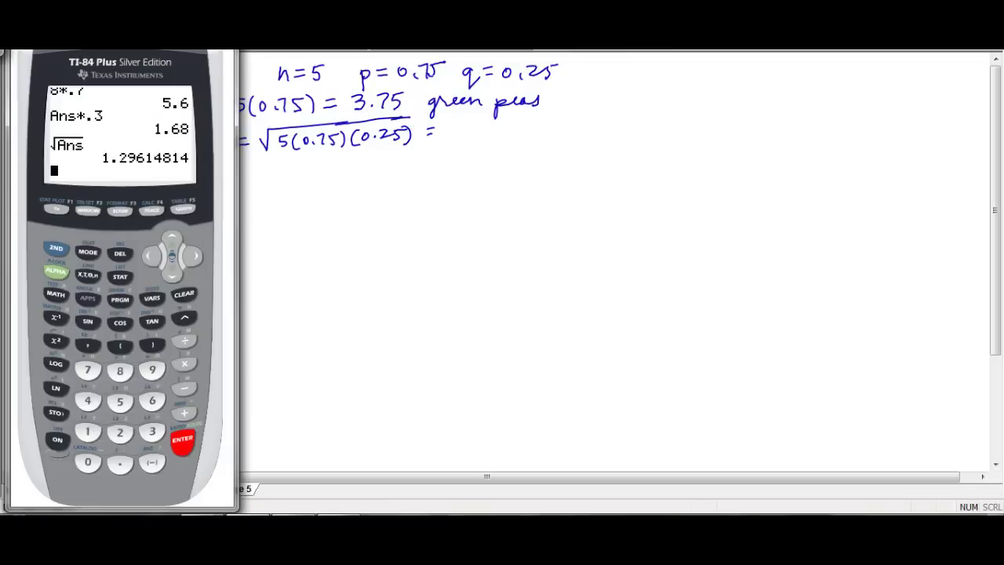
# - Multiply the previous TI-84 answer by .25, then clear the calculator screen
pyautogui.click(184, 364)
pyautogui.click(120, 463)
pyautogui.click(120, 432)
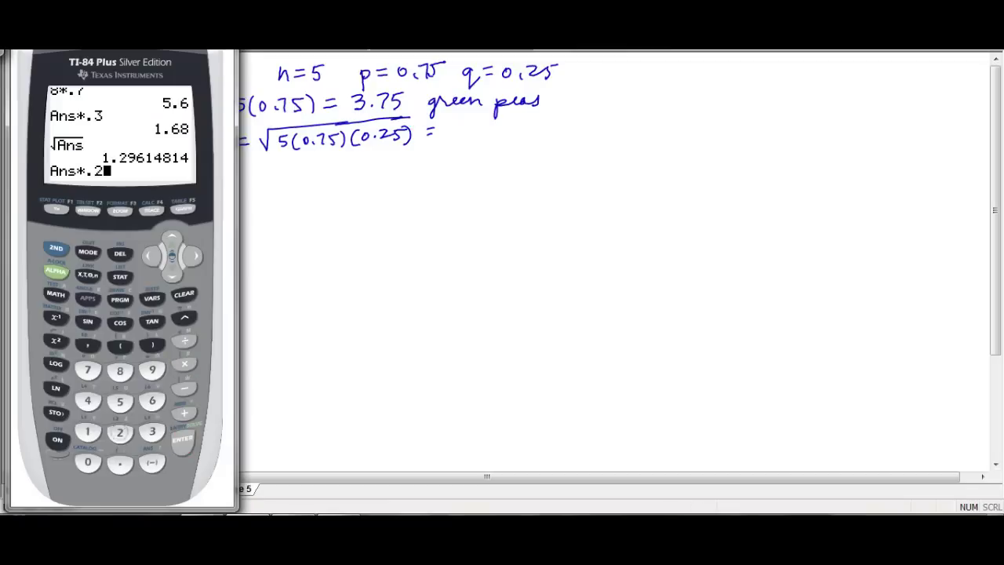
pyautogui.click(120, 400)
pyautogui.click(182, 439)
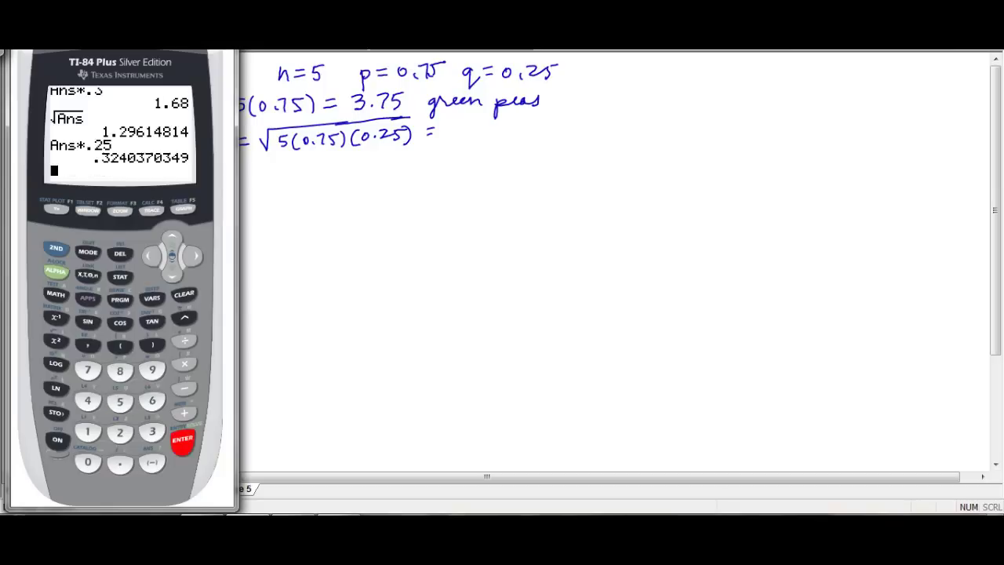
pyautogui.click(55, 248)
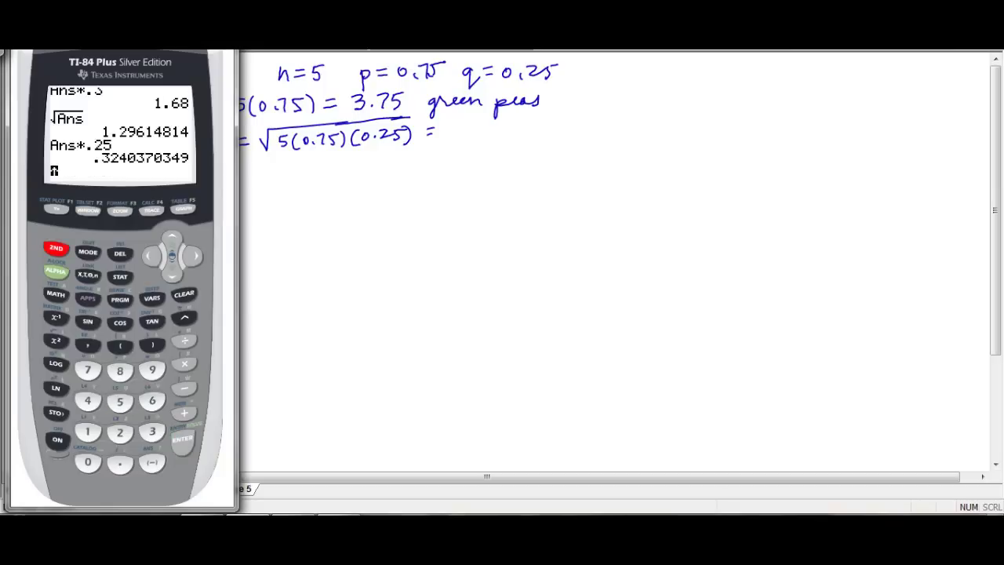
pyautogui.click(184, 293)
# - Compute 3.75 × .25 on the TI-84, giving .9375
pyautogui.click(152, 432)
pyautogui.click(120, 462)
pyautogui.click(88, 371)
pyautogui.click(120, 401)
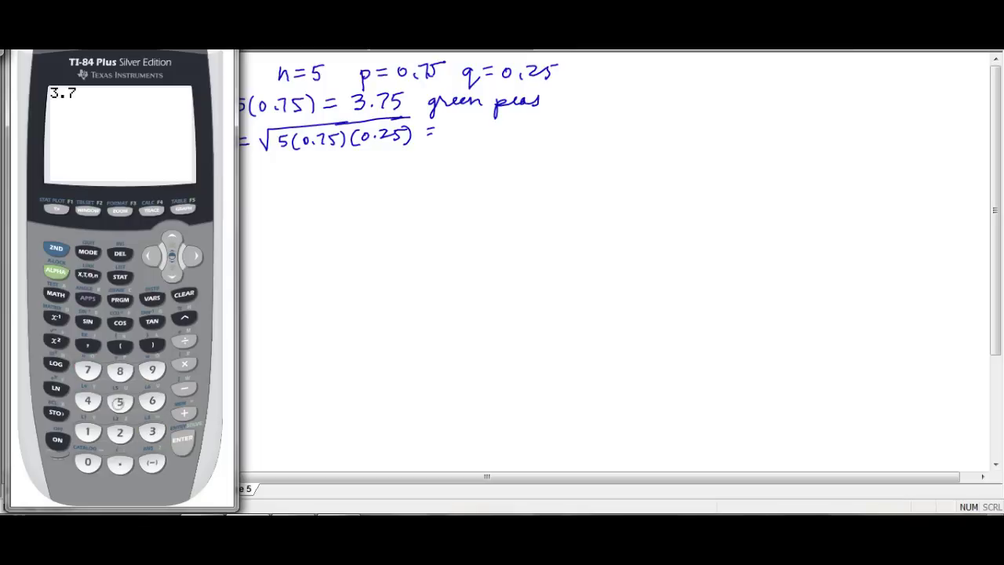
pyautogui.click(184, 363)
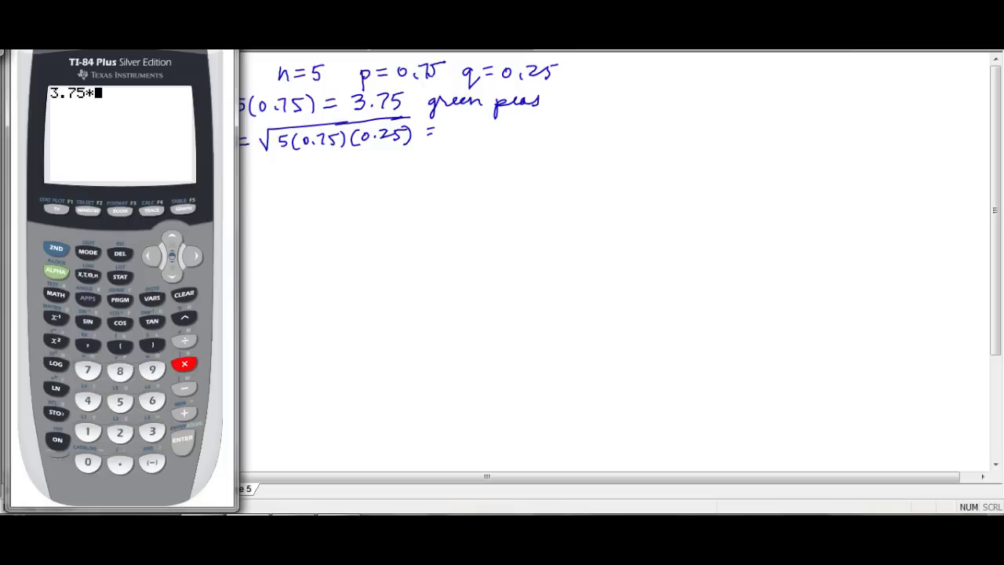
pyautogui.click(120, 463)
pyautogui.click(120, 432)
pyautogui.click(120, 402)
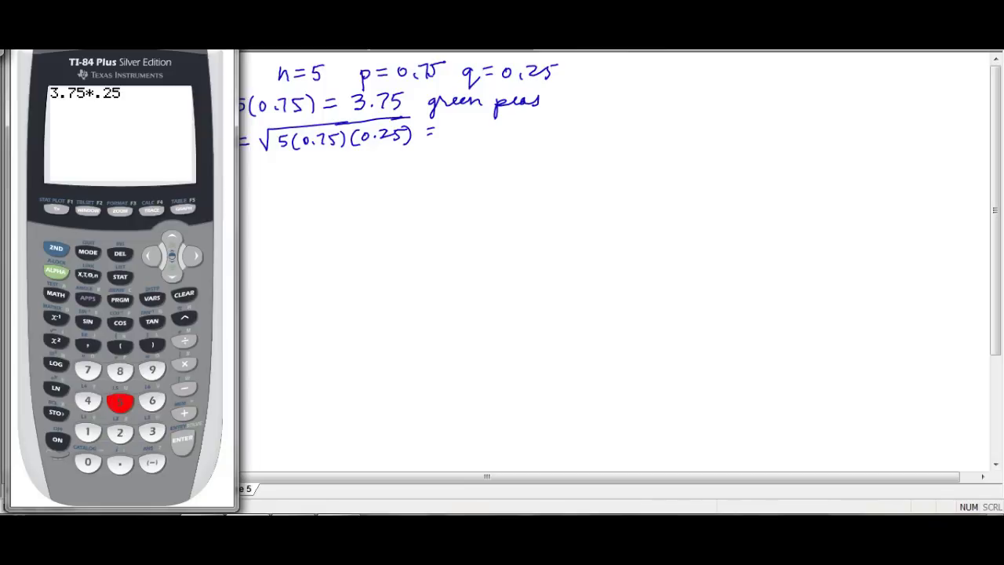
pyautogui.click(182, 439)
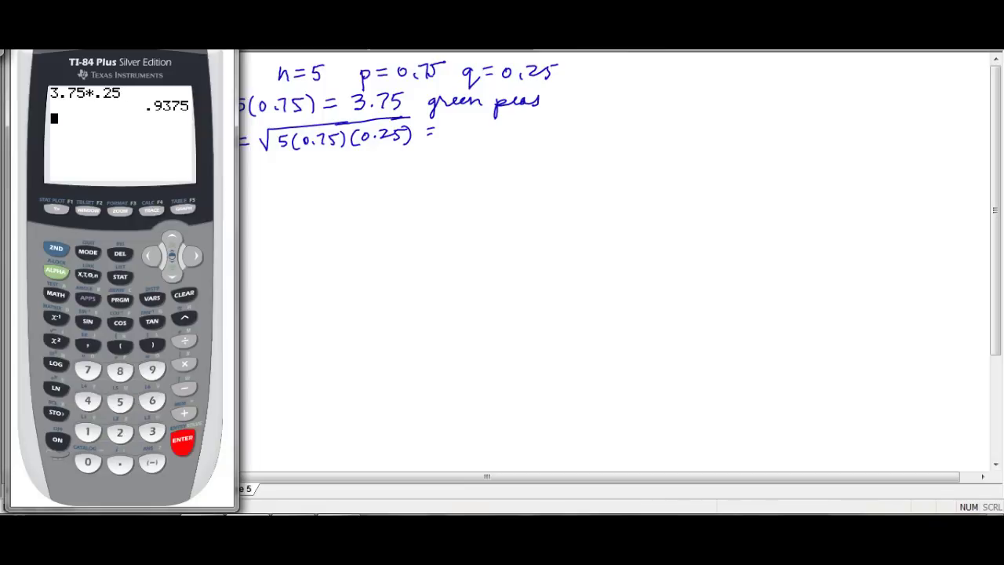
# - Take the square root of .9375, getting ≈ 0.968, and return to the whiteboard
pyautogui.click(56, 340)
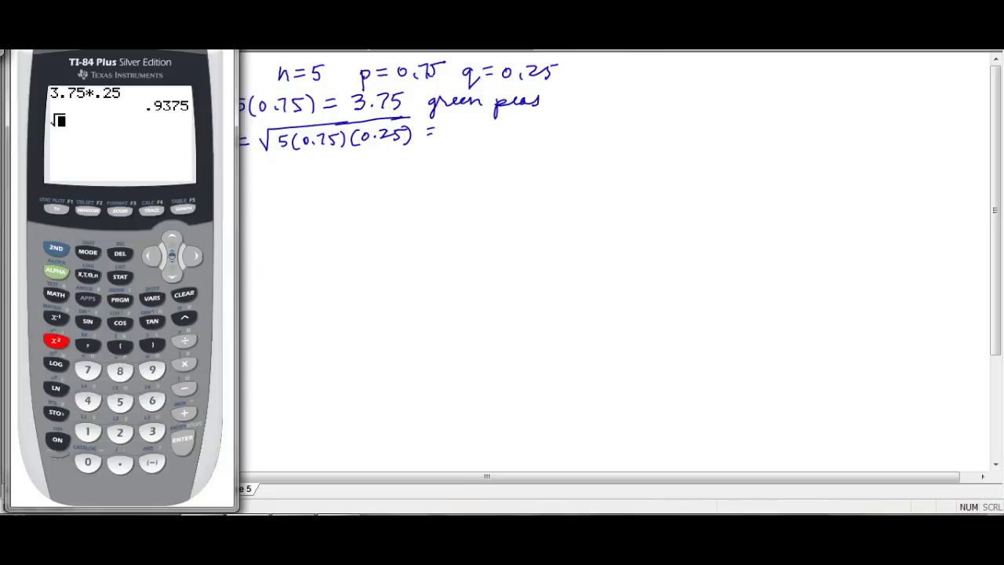
pyautogui.click(153, 463)
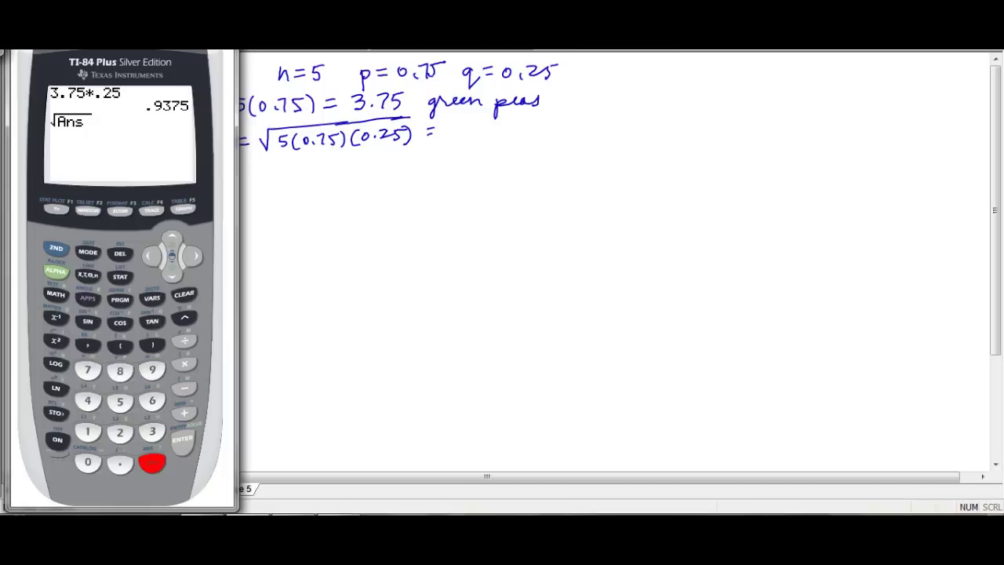
pyautogui.press('Return')
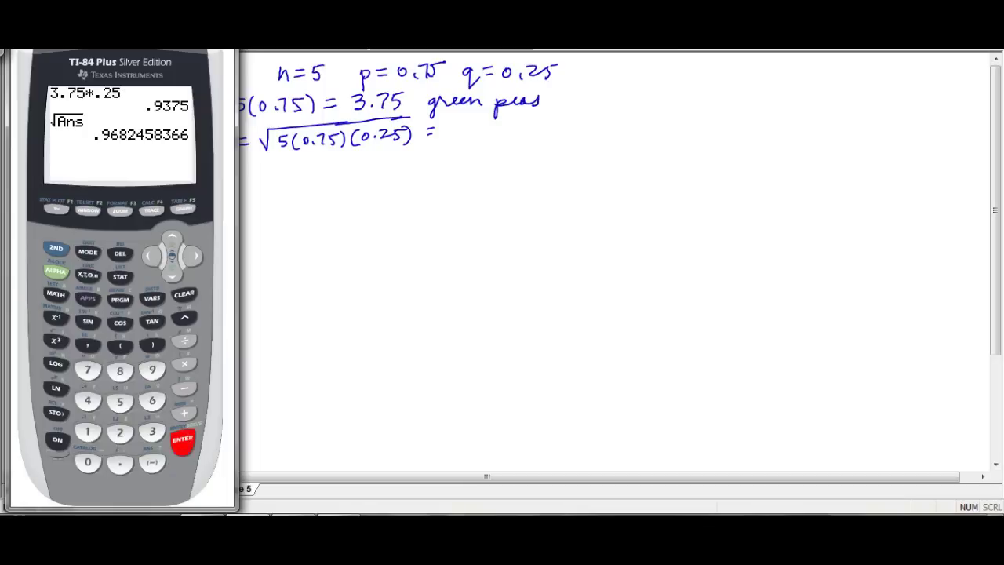
pyautogui.click(460, 127)
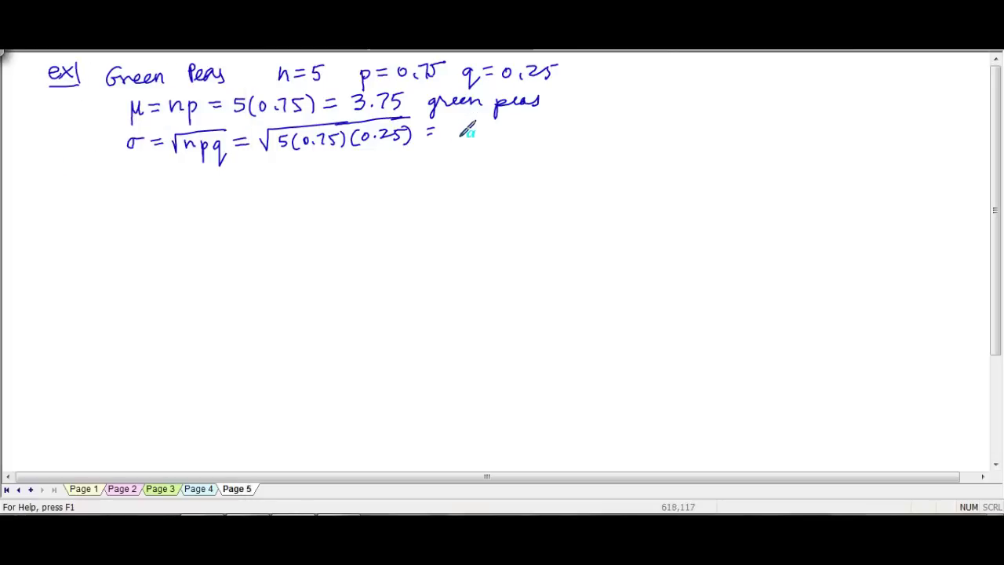
# - End the σ line with '0.97 green peas', draw a full-width divider below, and begin 'exactly'
pyautogui.moveTo(460, 127)
pyautogui.mouseDown()
pyautogui.moveTo(537, 133)
pyautogui.moveTo(541, 146)
pyautogui.moveTo(556, 121)
pyautogui.moveTo(584, 125)
pyautogui.moveTo(596, 144)
pyautogui.moveTo(619, 127)
pyautogui.moveTo(646, 130)
pyautogui.mouseUp()
pyautogui.click(468, 132)
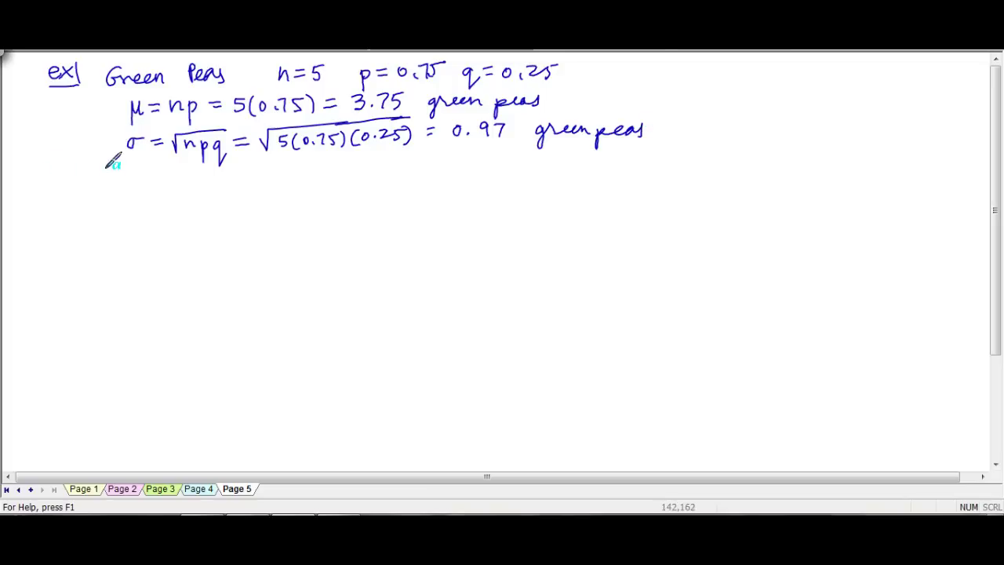
pyautogui.moveTo(11, 173); pyautogui.dragTo(990, 151)
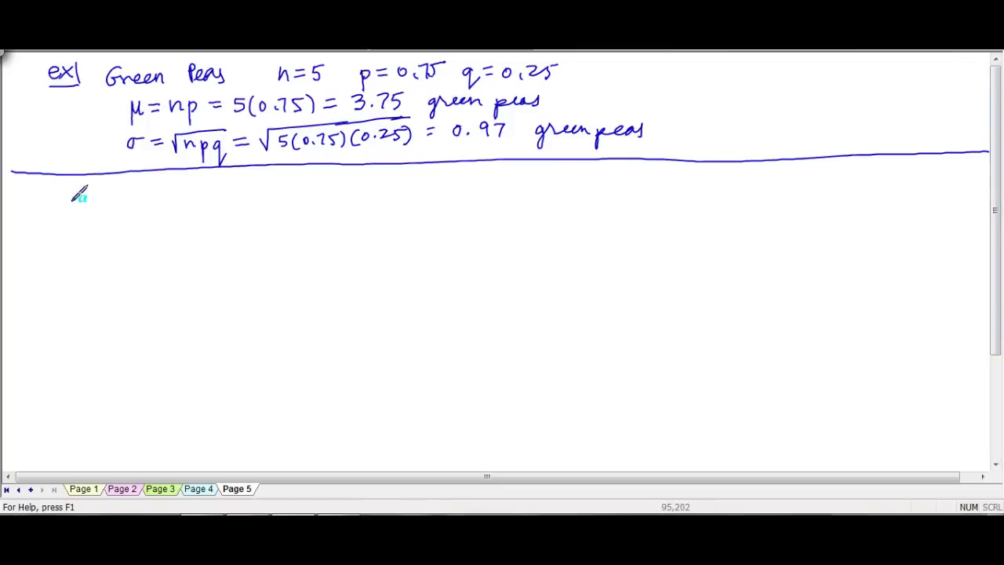
pyautogui.moveTo(69, 196)
pyautogui.mouseDown()
pyautogui.moveTo(130, 188)
pyautogui.moveTo(131, 201)
pyautogui.moveTo(164, 179)
pyautogui.mouseUp()
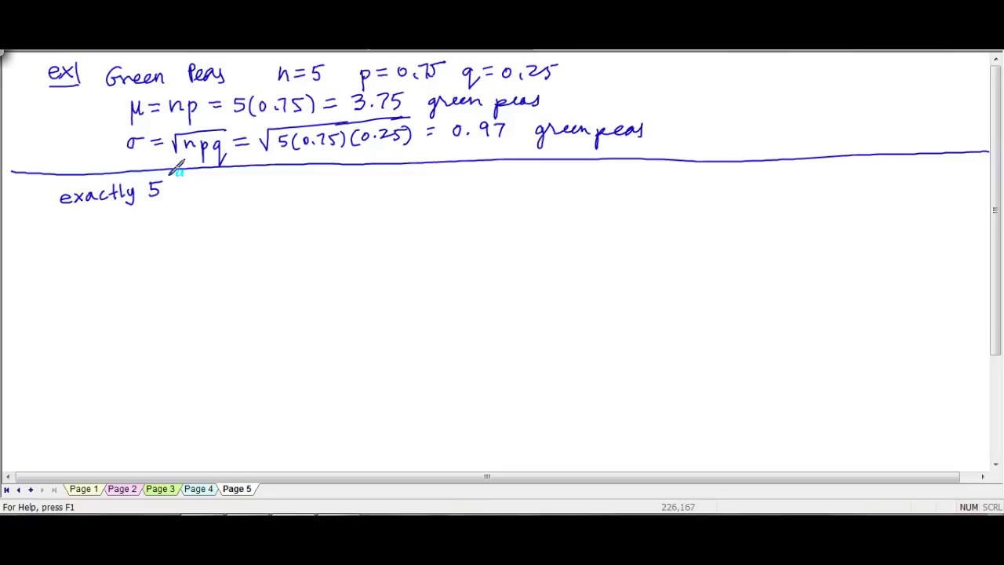
# - Write 'exactly 5' as P(X=5) ⇒ binompdf(n, p, 5) and begin the 'at most 5' line
pyautogui.moveTo(223, 188)
pyautogui.mouseDown()
pyautogui.moveTo(284, 185)
pyautogui.moveTo(286, 196)
pyautogui.moveTo(293, 181)
pyautogui.moveTo(304, 197)
pyautogui.moveTo(369, 184)
pyautogui.moveTo(371, 174)
pyautogui.moveTo(383, 188)
pyautogui.moveTo(418, 182)
pyautogui.moveTo(419, 196)
pyautogui.moveTo(431, 173)
pyautogui.moveTo(446, 190)
pyautogui.moveTo(434, 180)
pyautogui.moveTo(483, 178)
pyautogui.moveTo(510, 196)
pyautogui.moveTo(571, 179)
pyautogui.mouseUp()
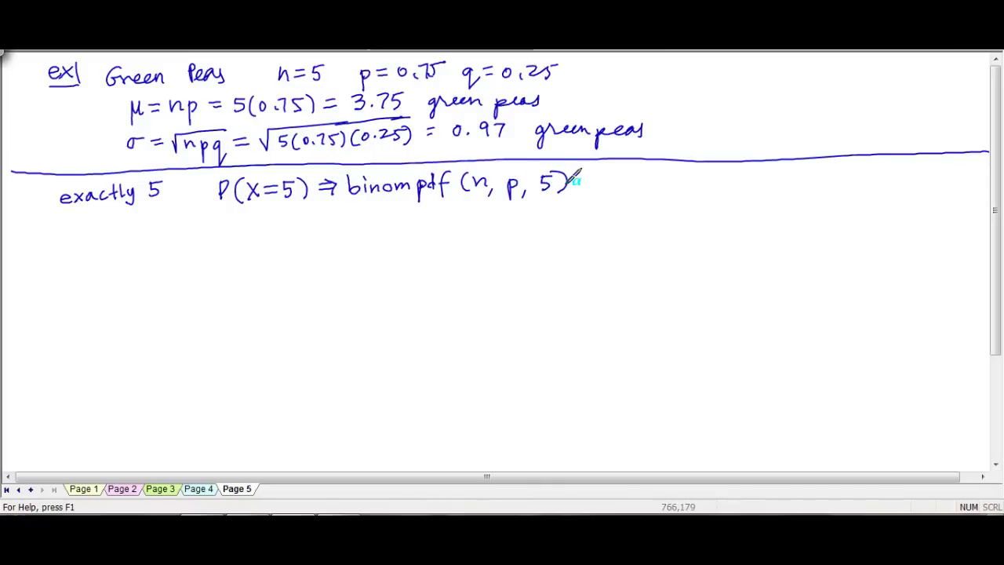
pyautogui.moveTo(52, 225)
pyautogui.mouseDown()
pyautogui.moveTo(45, 237)
pyautogui.moveTo(83, 222)
pyautogui.moveTo(118, 227)
pyautogui.moveTo(120, 217)
pyautogui.moveTo(147, 228)
pyautogui.mouseUp()
pyautogui.moveTo(221, 210)
pyautogui.mouseDown()
pyautogui.moveTo(221, 229)
pyautogui.moveTo(229, 220)
pyautogui.moveTo(244, 237)
pyautogui.mouseUp()
# - Complete the 'at most 5' rule as P(X≤5) ⇒ binomcdf(n, p, 5)
pyautogui.moveTo(252, 214)
pyautogui.mouseDown()
pyautogui.moveTo(268, 234)
pyautogui.moveTo(252, 235)
pyautogui.mouseUp()
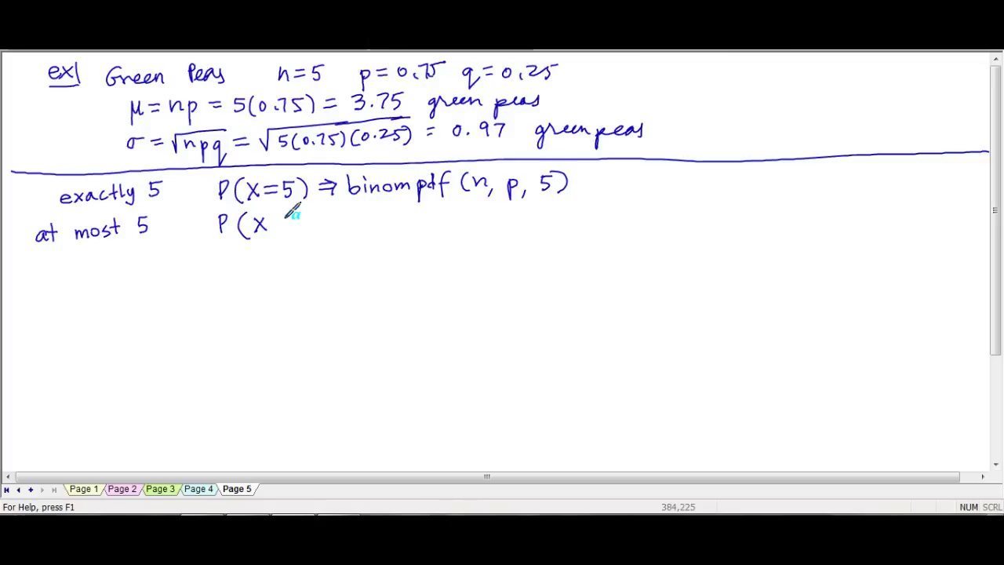
pyautogui.moveTo(287, 212)
pyautogui.mouseDown()
pyautogui.moveTo(292, 234)
pyautogui.moveTo(309, 213)
pyautogui.moveTo(315, 232)
pyautogui.mouseUp()
pyautogui.moveTo(345, 220)
pyautogui.mouseDown()
pyautogui.moveTo(428, 211)
pyautogui.moveTo(431, 223)
pyautogui.moveTo(448, 226)
pyautogui.moveTo(463, 207)
pyautogui.moveTo(494, 228)
pyautogui.moveTo(556, 233)
pyautogui.mouseUp()
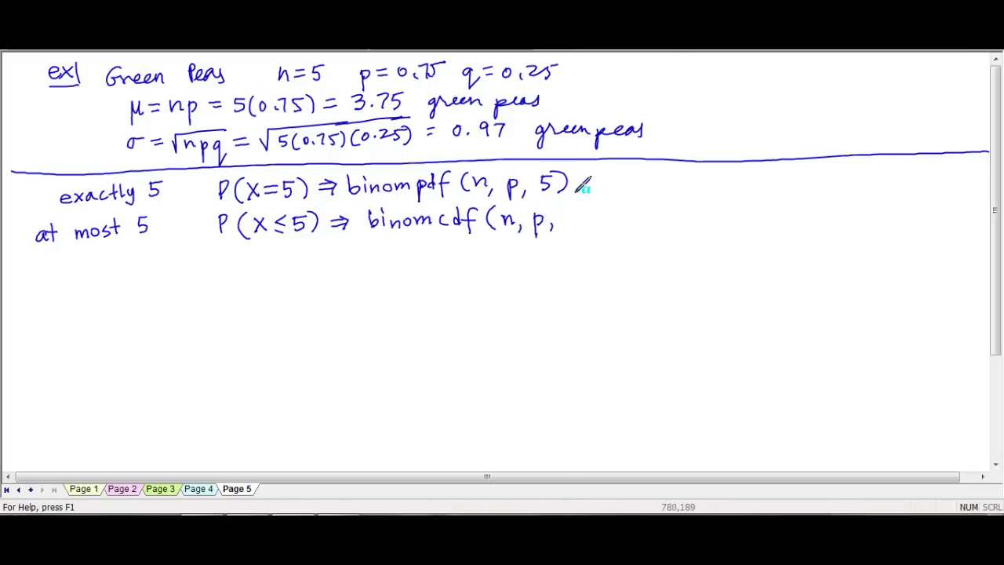
pyautogui.moveTo(571, 207)
pyautogui.mouseDown()
pyautogui.moveTo(568, 225)
pyautogui.moveTo(583, 206)
pyautogui.mouseUp()
pyautogui.moveTo(42, 260)
pyautogui.mouseDown()
pyautogui.moveTo(40, 279)
pyautogui.moveTo(64, 277)
pyautogui.mouseUp()
pyautogui.click(16, 200)
# - Add bullet dots before the 'at most' and 'less' lines and write 'less than 5'
pyautogui.click(16, 235)
pyautogui.click(16, 272)
pyautogui.moveTo(90, 255)
pyautogui.mouseDown()
pyautogui.moveTo(90, 276)
pyautogui.moveTo(99, 263)
pyautogui.mouseUp()
pyautogui.moveTo(103, 257)
pyautogui.mouseDown()
pyautogui.moveTo(116, 272)
pyautogui.moveTo(128, 260)
pyautogui.moveTo(154, 271)
pyautogui.mouseUp()
# - Write P(X<5) ⇒ binomcdf(n, p, 4) on the 'less than 5' line
pyautogui.moveTo(222, 252); pyautogui.dragTo(222, 273)
pyautogui.moveTo(222, 254)
pyautogui.mouseDown()
pyautogui.moveTo(223, 265)
pyautogui.moveTo(249, 274)
pyautogui.moveTo(276, 267)
pyautogui.mouseUp()
pyautogui.moveTo(278, 250)
pyautogui.mouseDown()
pyautogui.moveTo(262, 268)
pyautogui.moveTo(308, 264)
pyautogui.mouseUp()
pyautogui.moveTo(317, 248); pyautogui.dragTo(318, 267)
pyautogui.moveTo(336, 250); pyautogui.dragTo(358, 256)
pyautogui.moveTo(351, 243)
pyautogui.mouseDown()
pyautogui.moveTo(363, 253)
pyautogui.moveTo(353, 260)
pyautogui.moveTo(435, 249)
pyautogui.moveTo(468, 257)
pyautogui.moveTo(479, 239)
pyautogui.moveTo(477, 251)
pyautogui.moveTo(538, 268)
pyautogui.mouseUp()
pyautogui.moveTo(538, 248)
pyautogui.mouseDown()
pyautogui.moveTo(549, 265)
pyautogui.moveTo(578, 249)
pyautogui.moveTo(586, 259)
pyautogui.mouseUp()
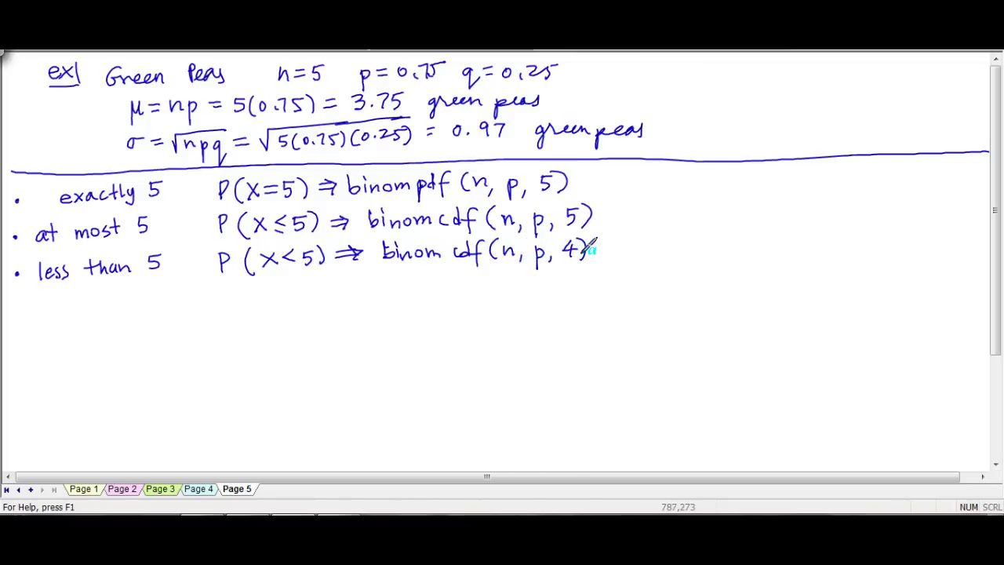
# - Beside the 'less than' rule, list its outcomes as P(x=0,1,2,3,4)
pyautogui.moveTo(667, 235)
pyautogui.mouseDown()
pyautogui.moveTo(682, 252)
pyautogui.moveTo(699, 249)
pyautogui.mouseUp()
pyautogui.moveTo(715, 232)
pyautogui.mouseDown()
pyautogui.moveTo(706, 239)
pyautogui.moveTo(755, 253)
pyautogui.mouseUp()
pyautogui.moveTo(769, 238)
pyautogui.mouseDown()
pyautogui.moveTo(784, 254)
pyautogui.moveTo(835, 244)
pyautogui.mouseUp()
pyautogui.moveTo(832, 233)
pyautogui.mouseDown()
pyautogui.moveTo(829, 250)
pyautogui.moveTo(842, 251)
pyautogui.mouseUp()
# - Above that list, write P(x=0,1,…,5) for the 'at most 5' case
pyautogui.moveTo(667, 203)
pyautogui.mouseDown()
pyautogui.moveTo(668, 215)
pyautogui.moveTo(703, 212)
pyautogui.mouseUp()
pyautogui.moveTo(703, 202)
pyautogui.mouseDown()
pyautogui.moveTo(693, 213)
pyautogui.moveTo(720, 202)
pyautogui.mouseUp()
pyautogui.moveTo(711, 208)
pyautogui.mouseDown()
pyautogui.moveTo(805, 216)
pyautogui.moveTo(829, 194)
pyautogui.mouseUp()
pyautogui.click(775, 211)
pyautogui.click(785, 211)
pyautogui.click(796, 211)
pyautogui.moveTo(834, 195); pyautogui.dragTo(836, 213)
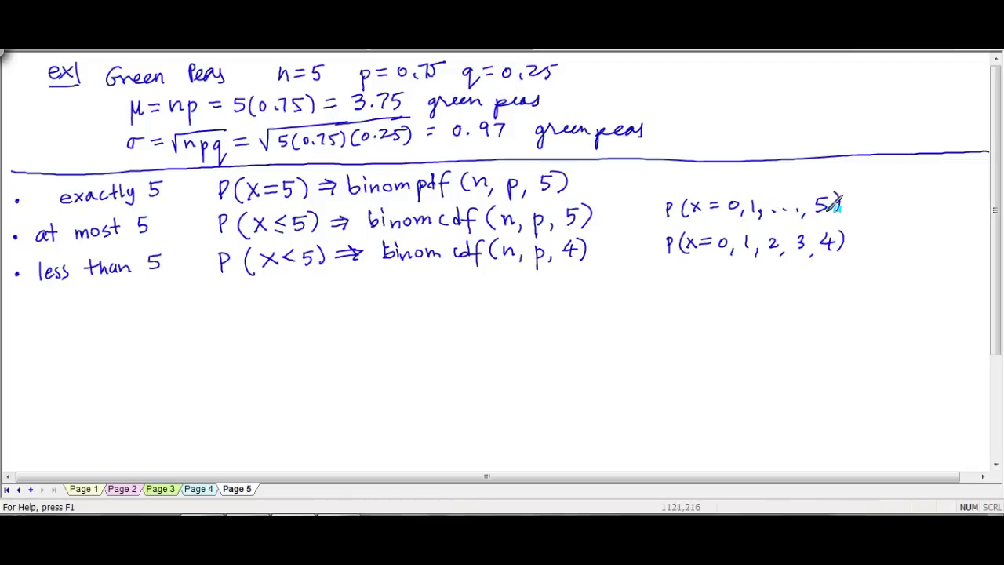